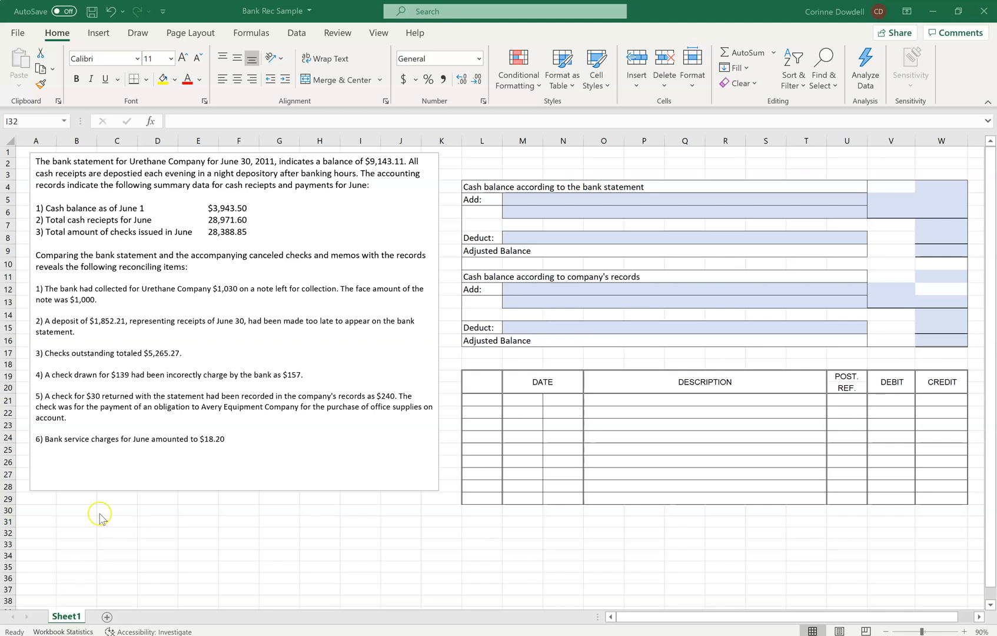
Review the bank balance, the June cash summary figures and the reconciling items in the problem text.
left_click(368, 159)
left_click_drag(365, 161, 400, 160)
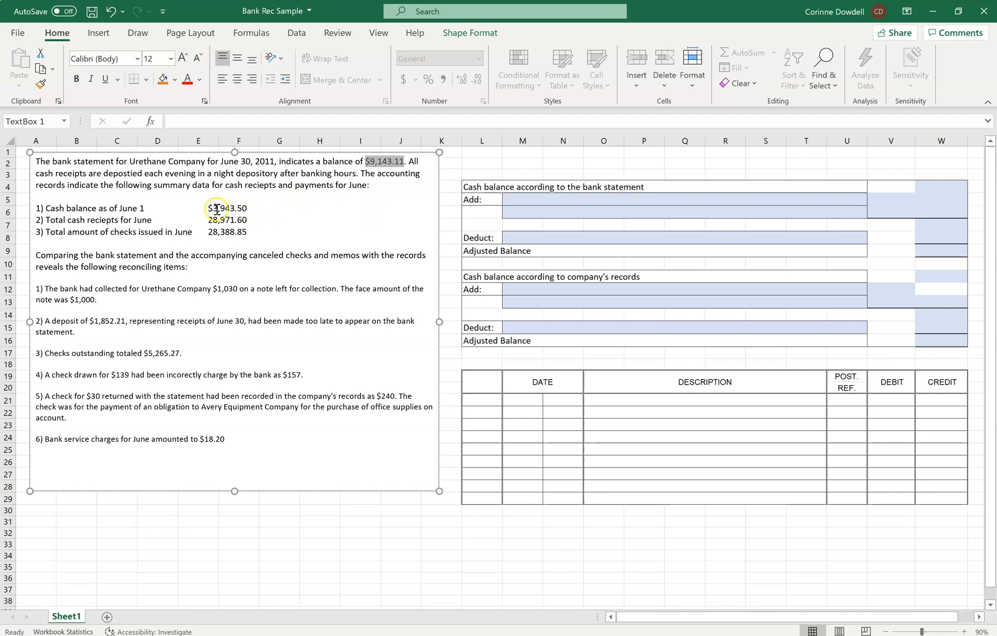
left_click_drag(215, 209, 248, 216)
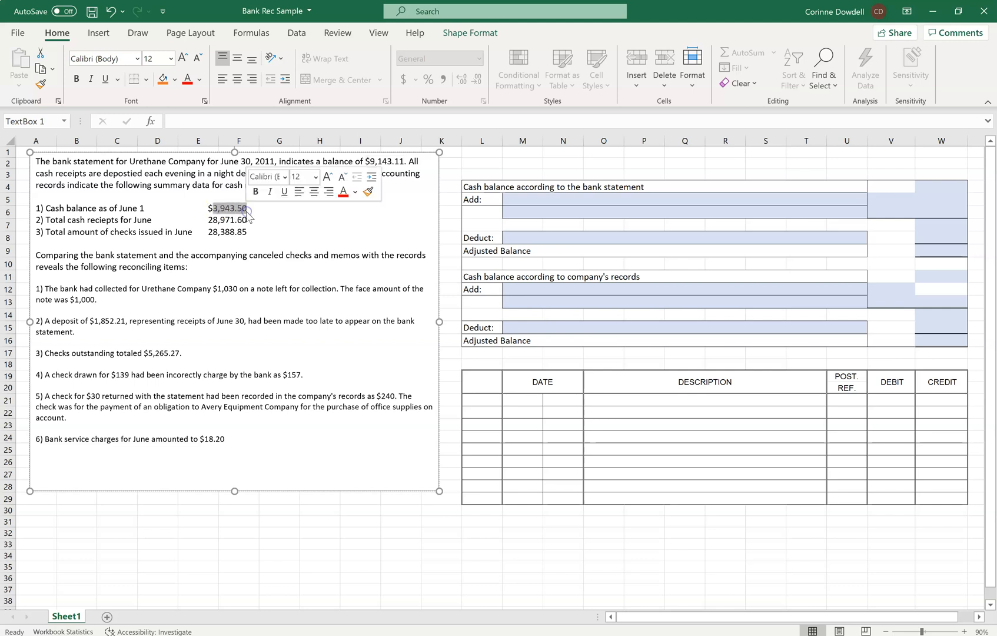
left_click_drag(247, 220, 223, 232)
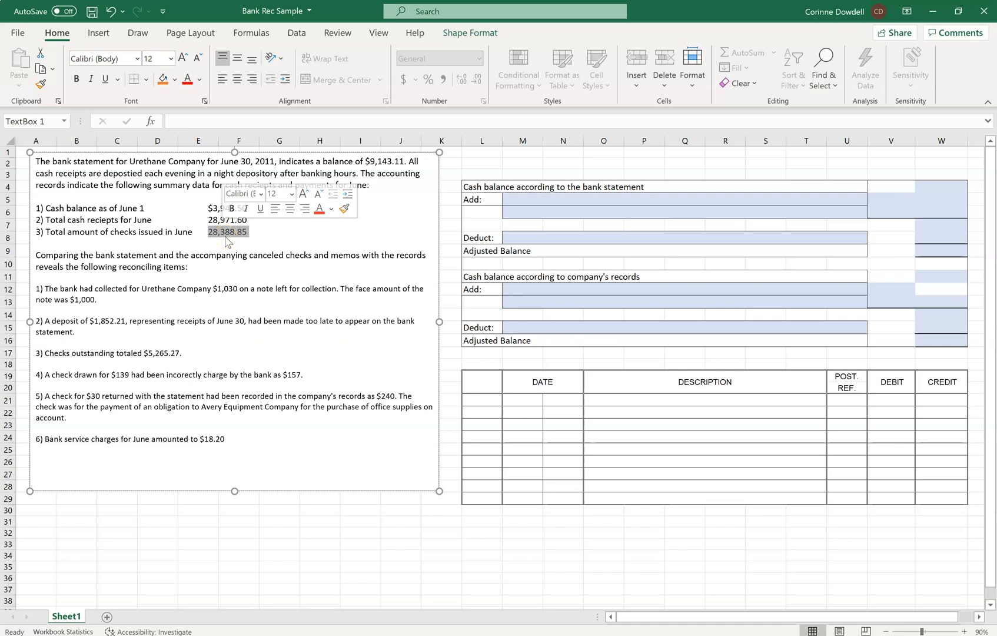
left_click(106, 298)
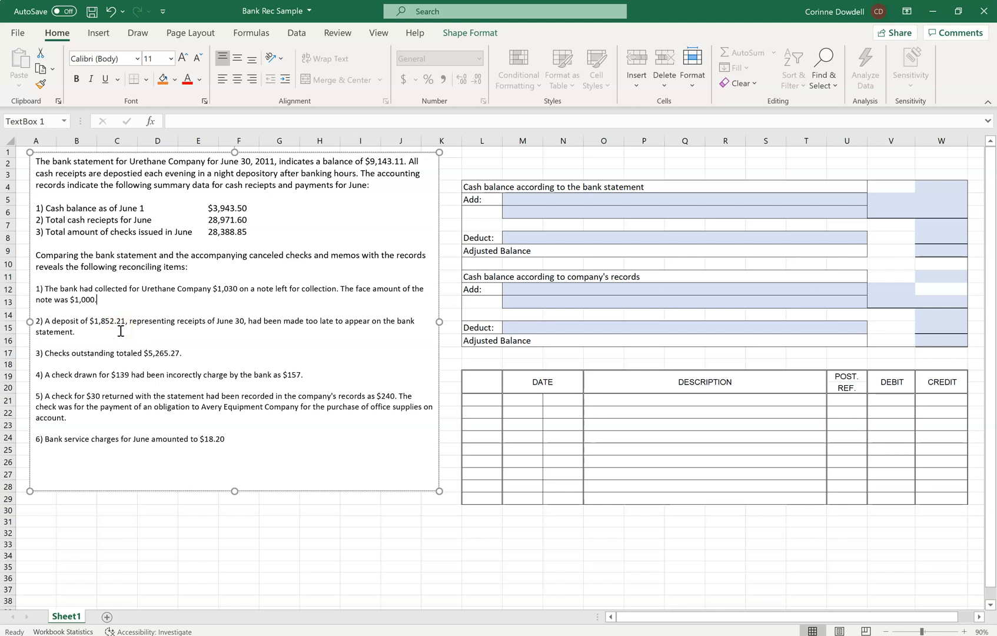
left_click(189, 353)
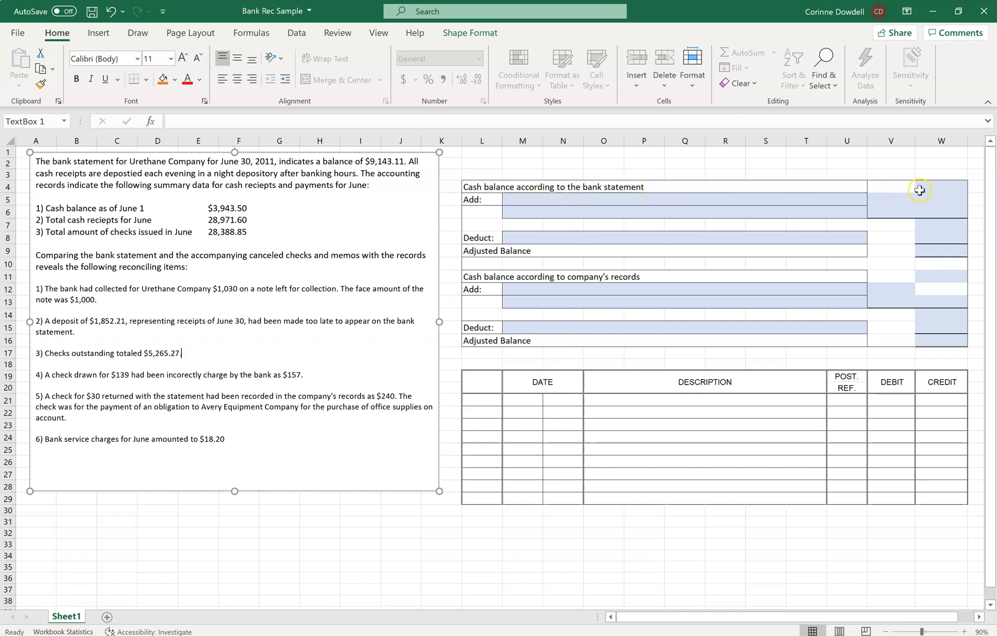
Enter 9,143.11 in W4 as the cash balance according to the bank statement.
left_click_drag(369, 161, 406, 166)
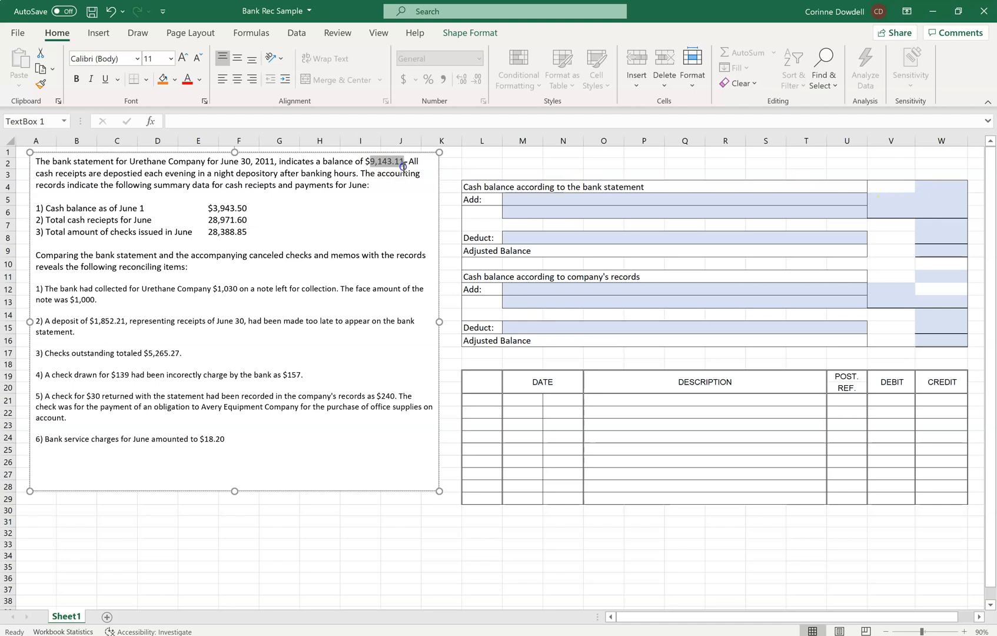
left_click(935, 188)
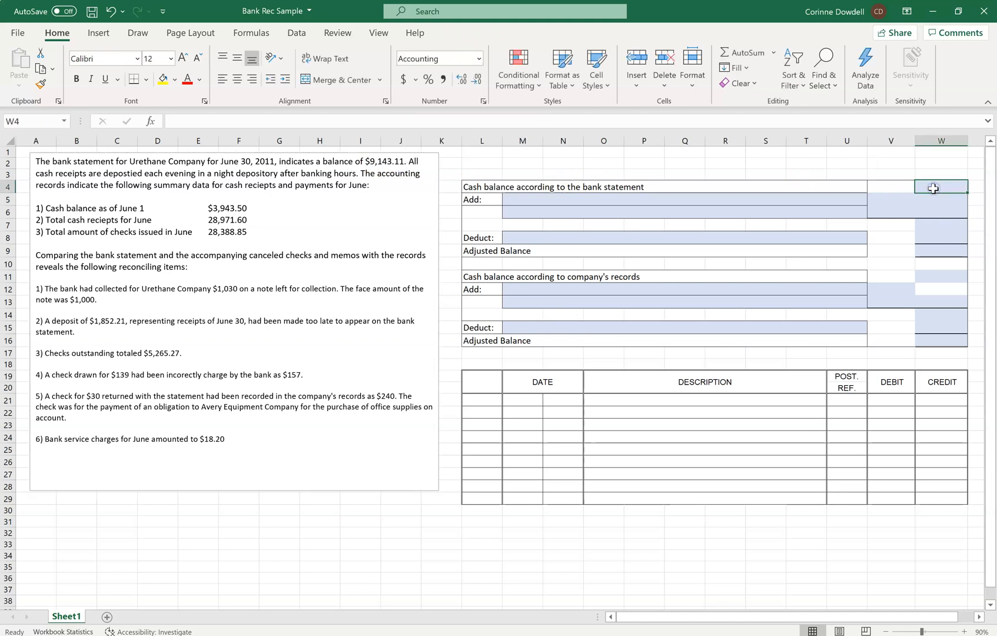
type("9,143")
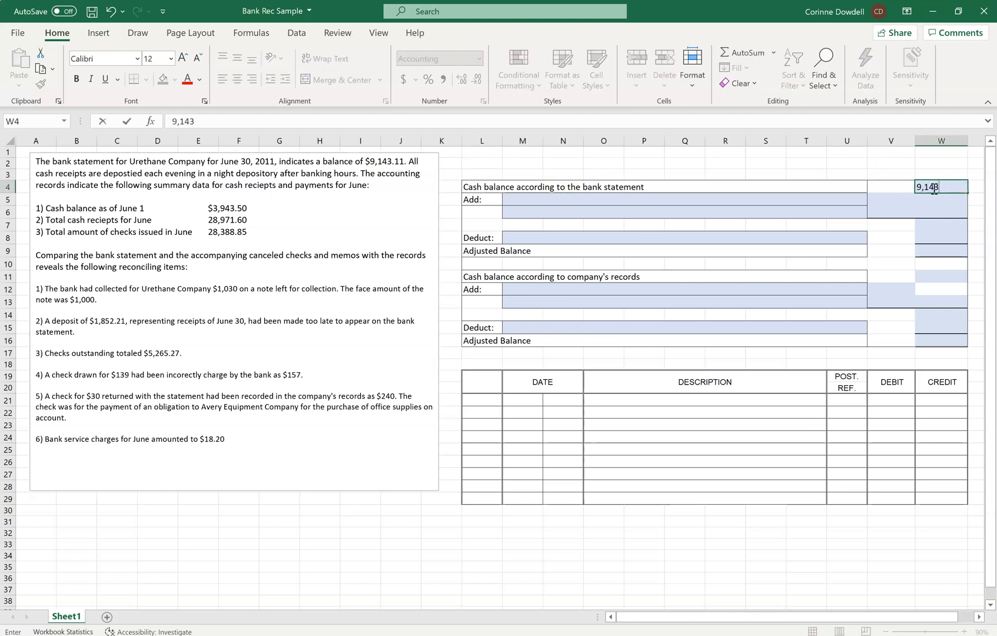
type(",")
key("BackSpace")
type(".11")
key("Return")
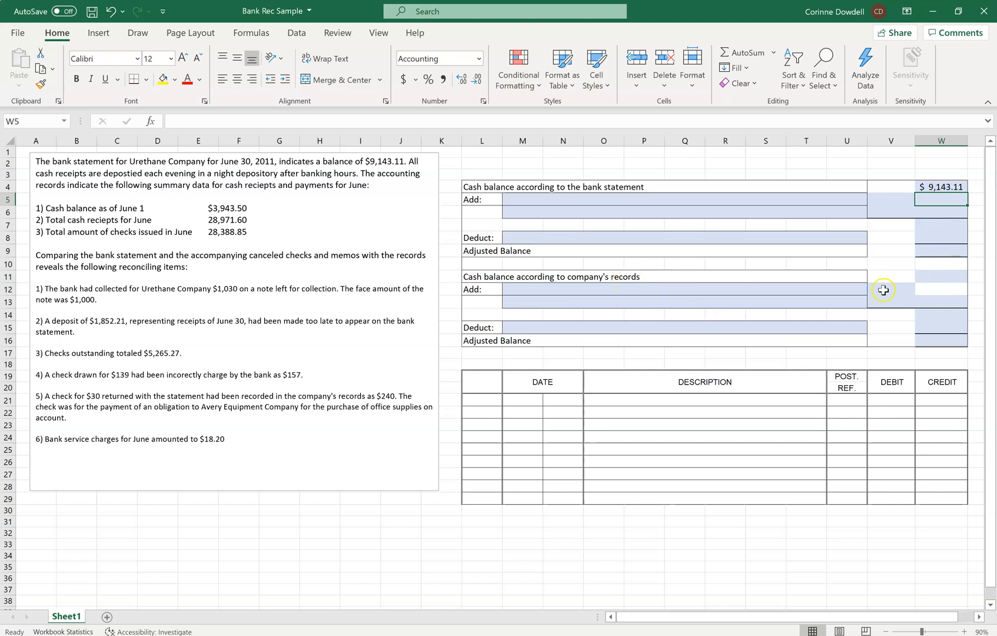
Calculate the cash balance according to the company's records in W11 with =3943.50+28971.60-28388.85, accepting the formula correction.
left_click(926, 277)
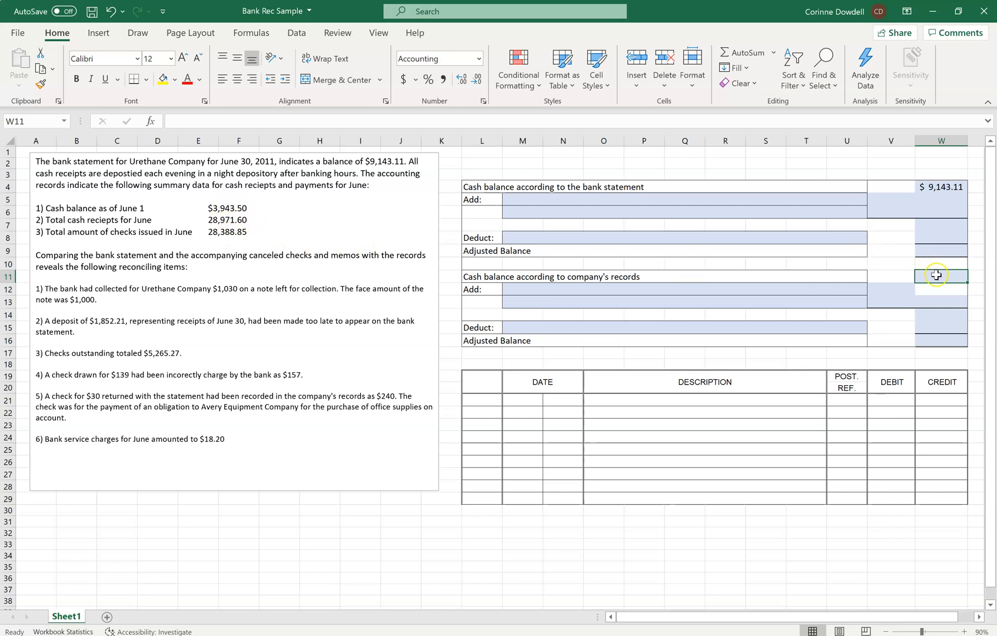
type("=")
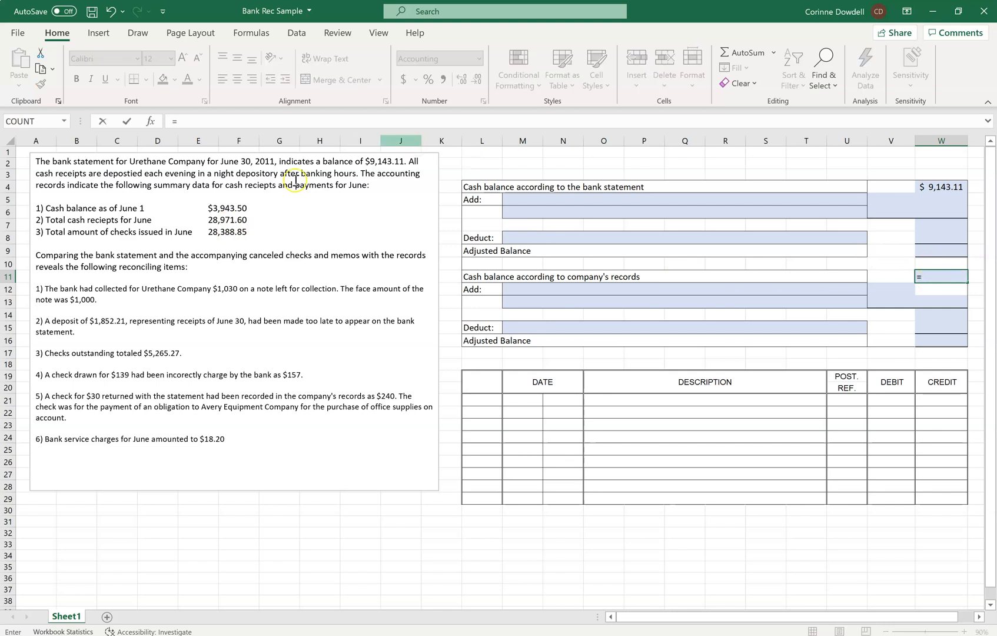
type("3")
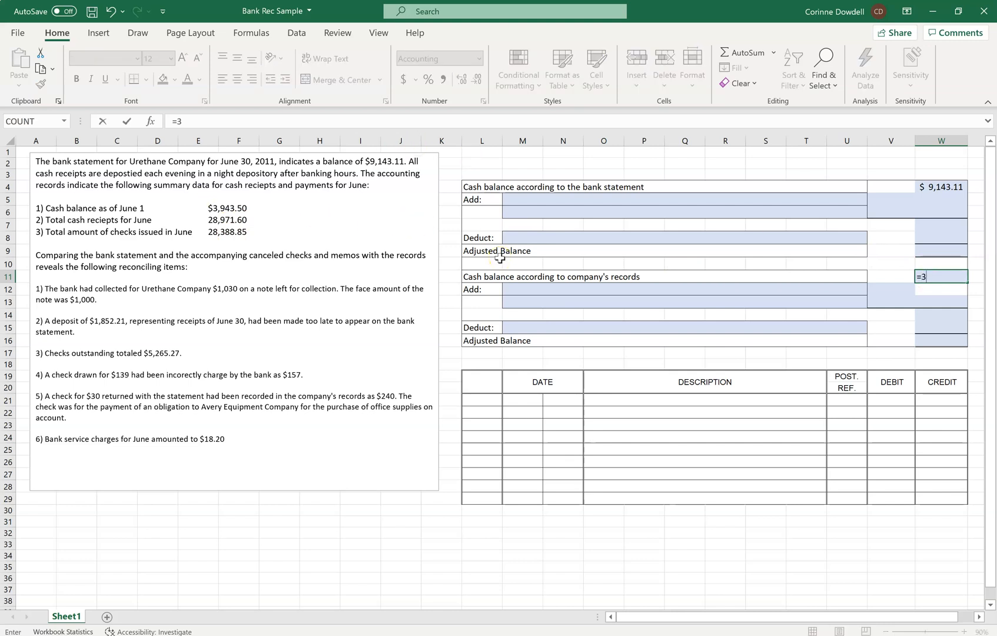
type("943.50+28,97")
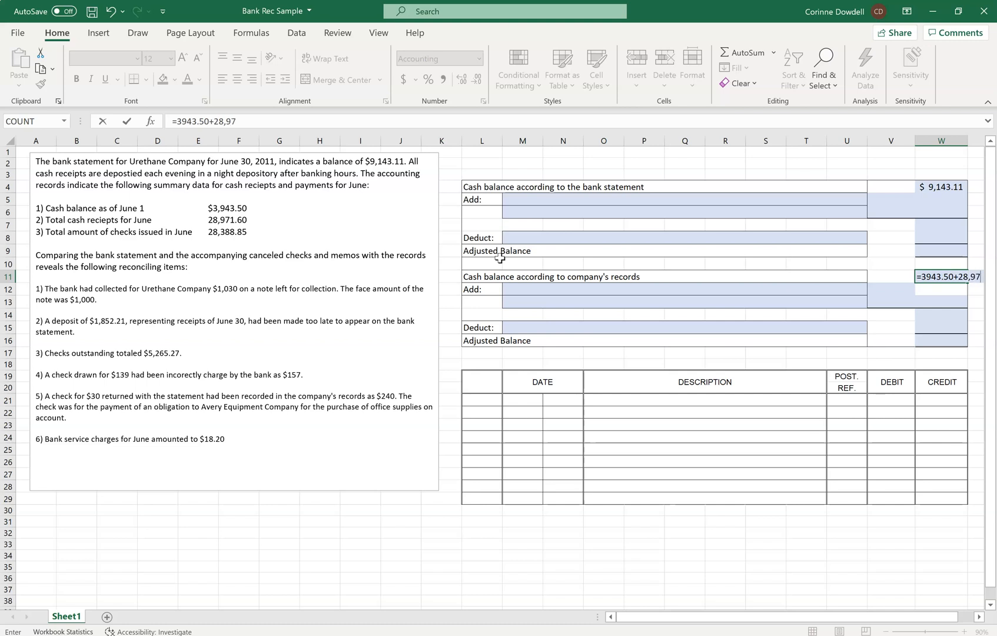
type("1.60")
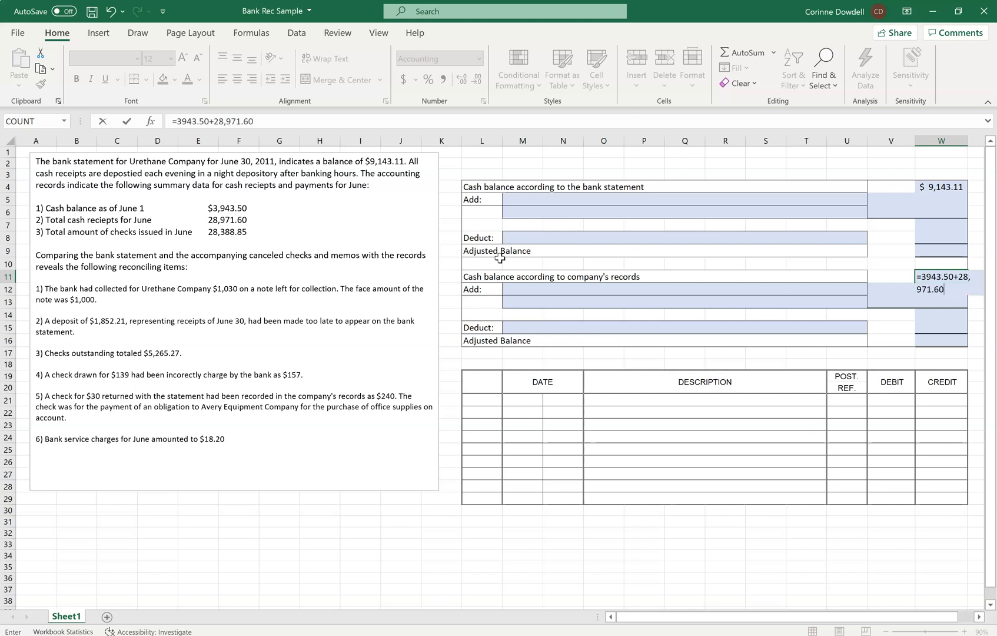
type("-28,388.85")
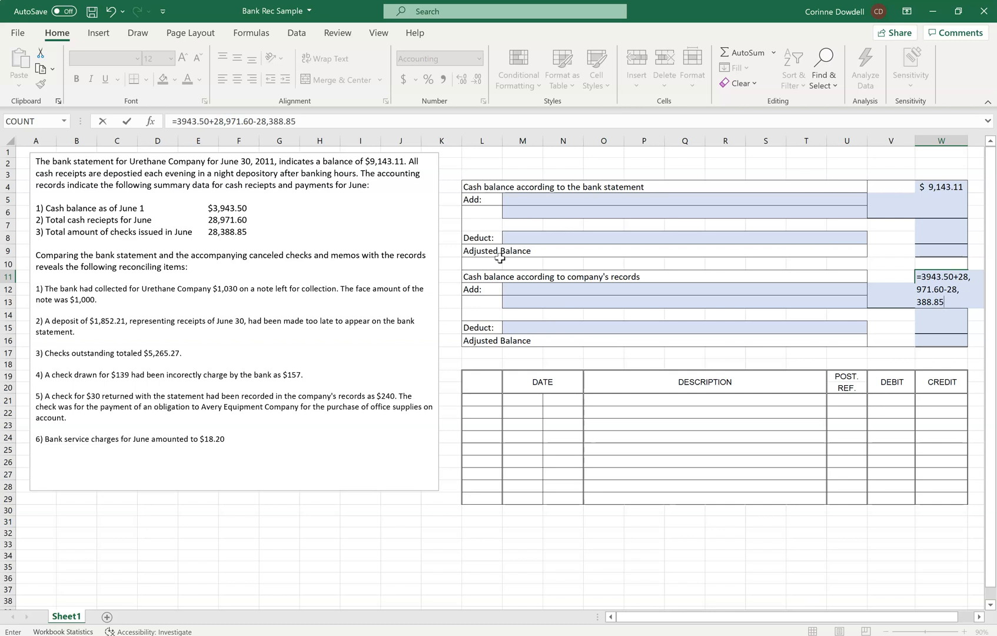
key("Return")
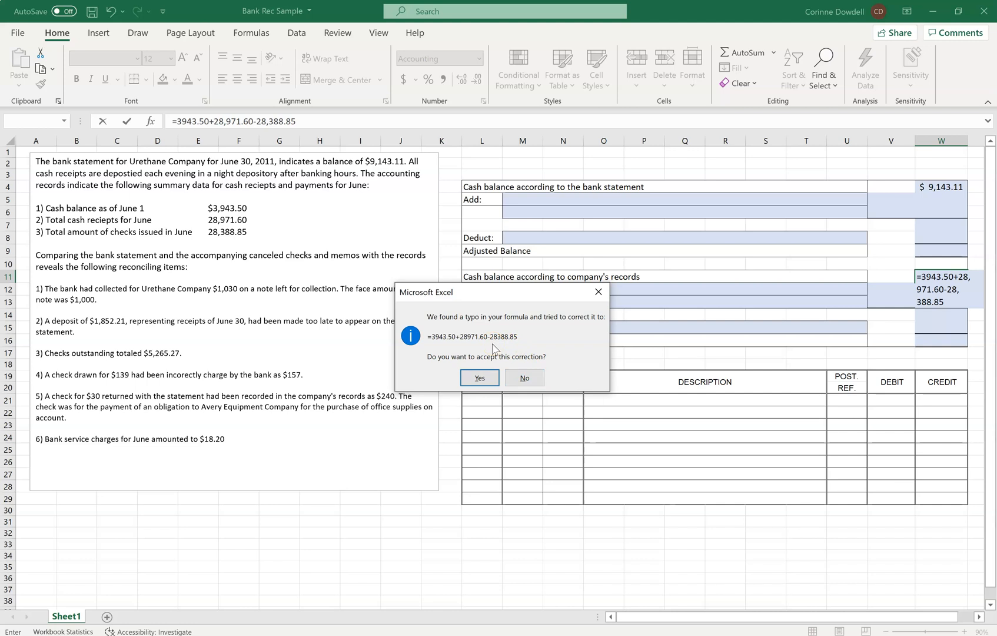
left_click(479, 378)
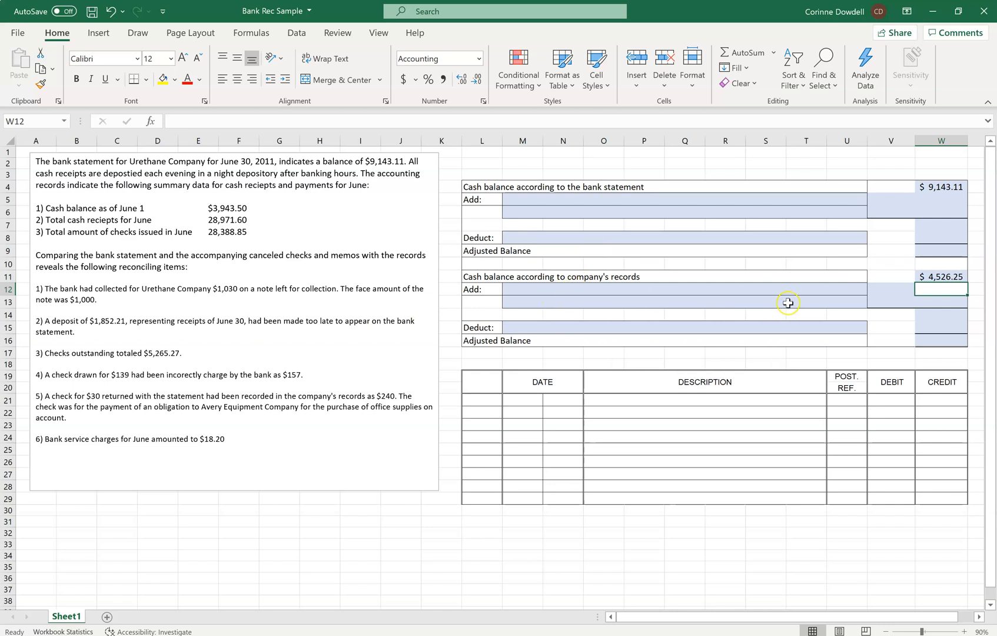
Describe the first addition to the company's balance in M12 as "Proceeds of note collected by bank, including $30".
left_click(686, 291)
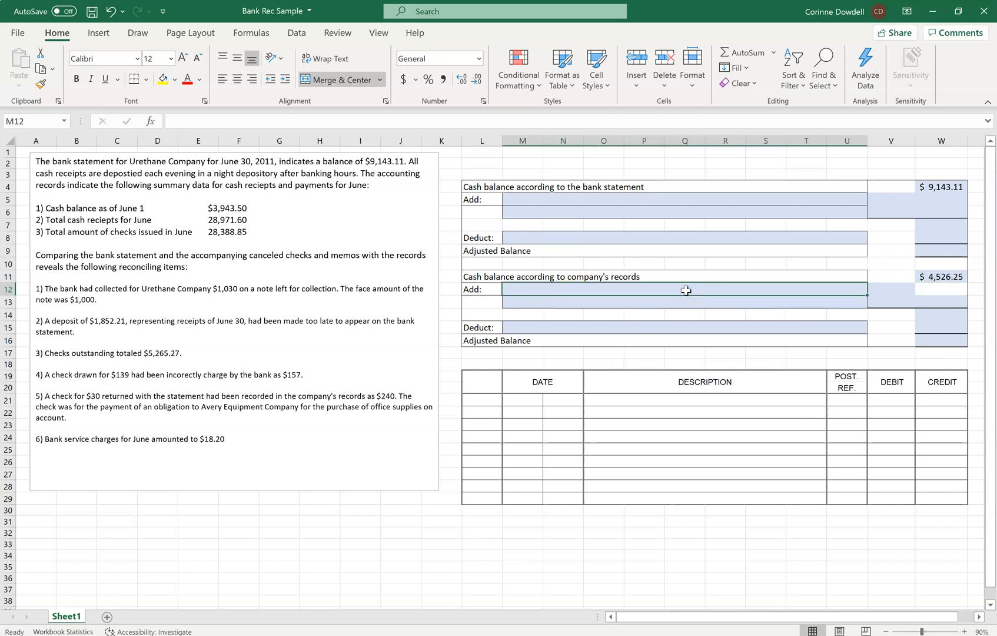
type("Pr")
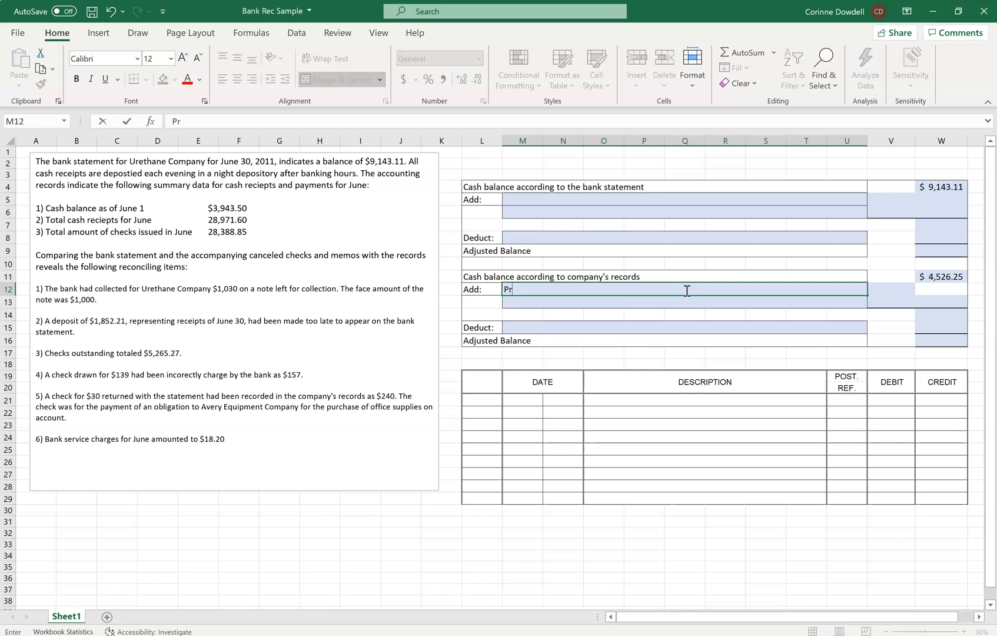
type("oceeds of note collecte")
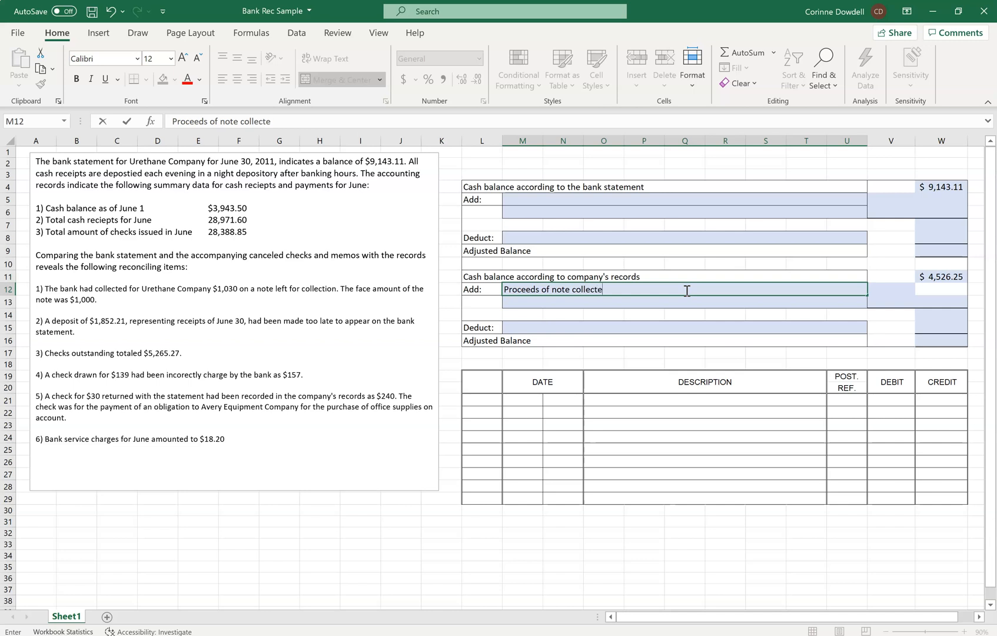
type("d by bank, inclu")
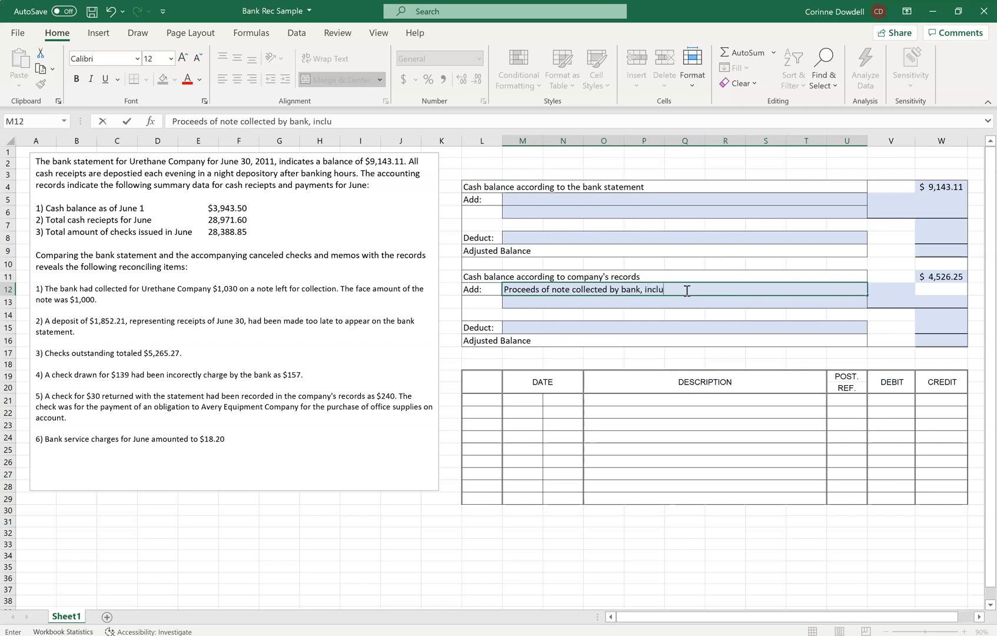
type("ding $30")
Enter 1030 in V12 as the amount of the collected note proceeds.
left_click(887, 287)
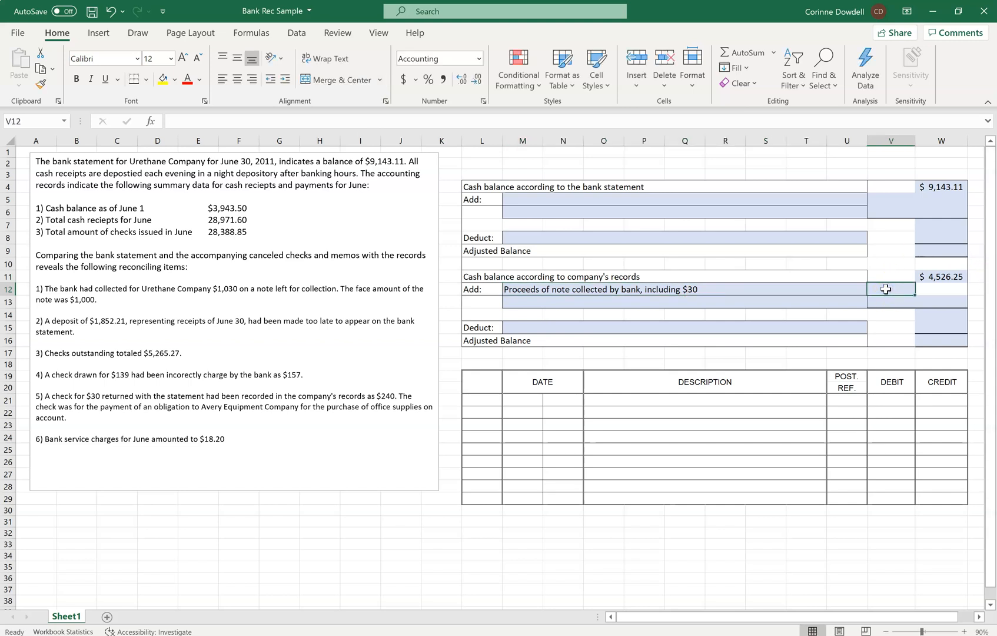
type("1030")
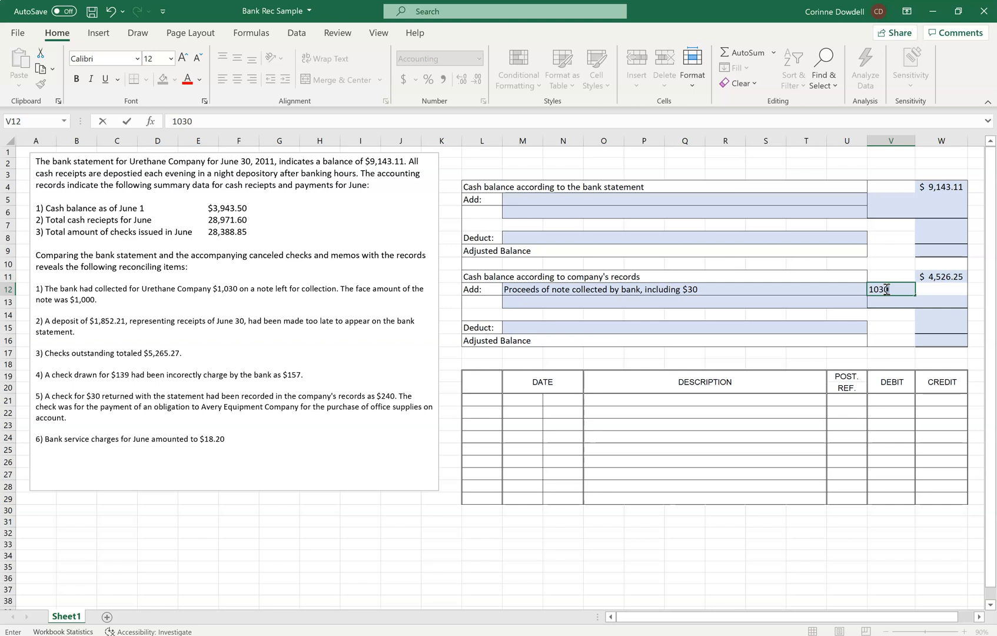
key("Return")
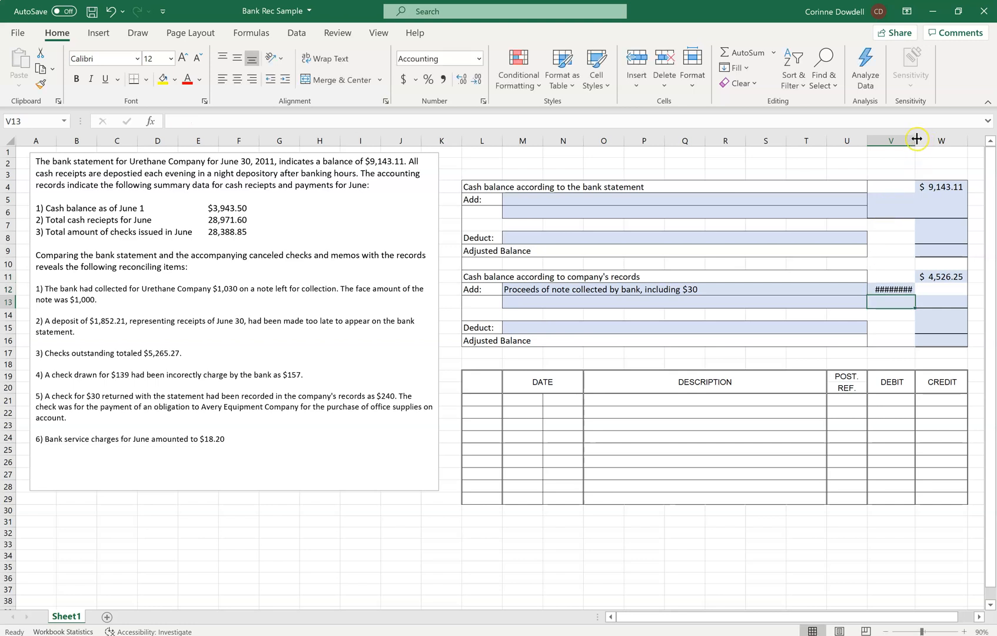
scroll(917, 140, "up", 1)
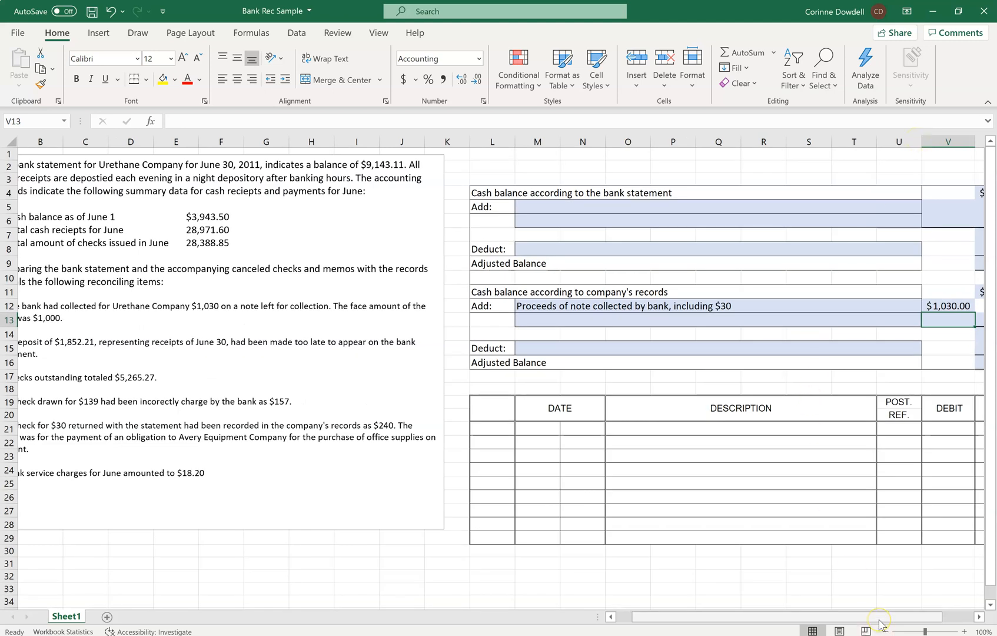
Describe the first addition to the bank statement balance in M5 as "Deposit of June 30 not recorded by bank".
scroll(203, 441, "left", 2)
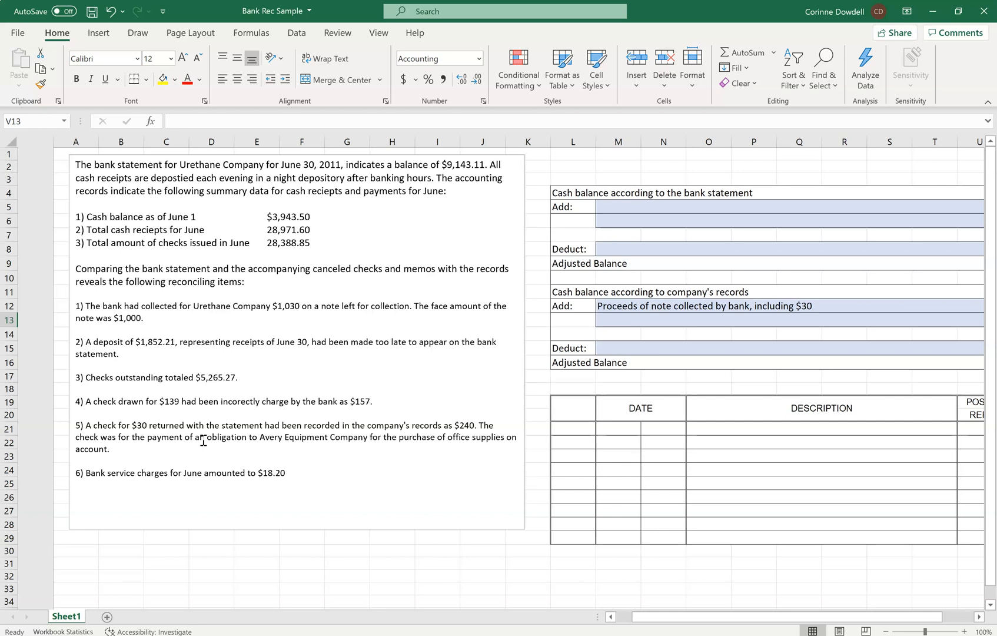
scroll(203, 441, "right", 1)
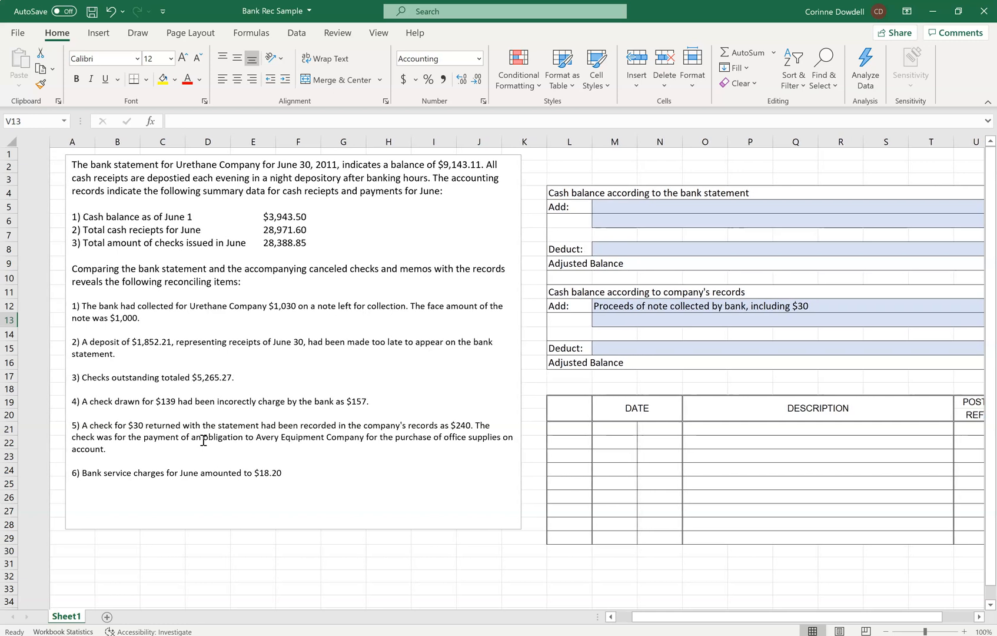
scroll(204, 441, "right", 3)
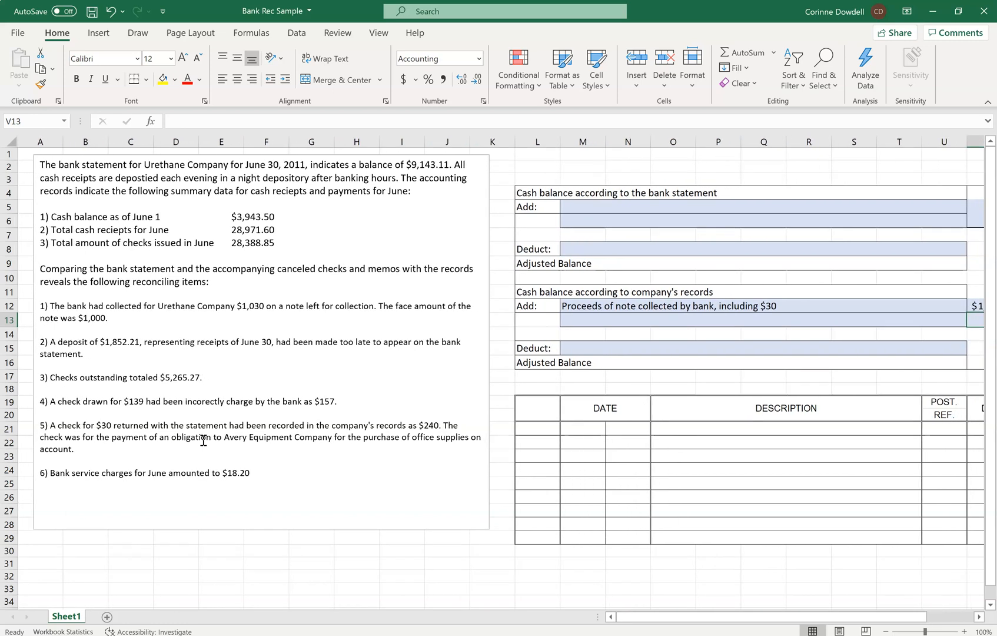
left_click(587, 205)
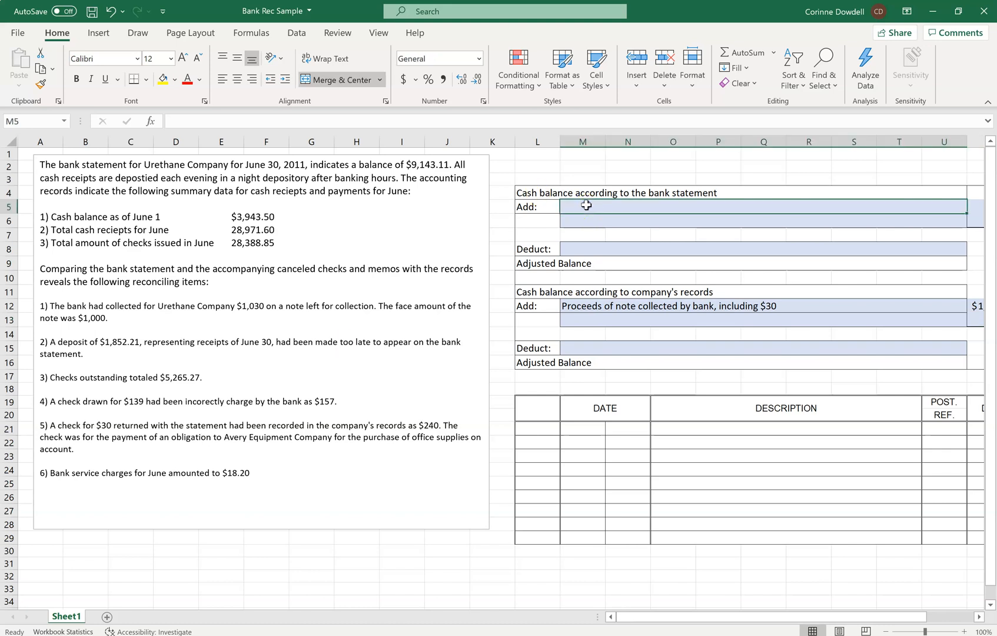
scroll(586, 205, "right", 5)
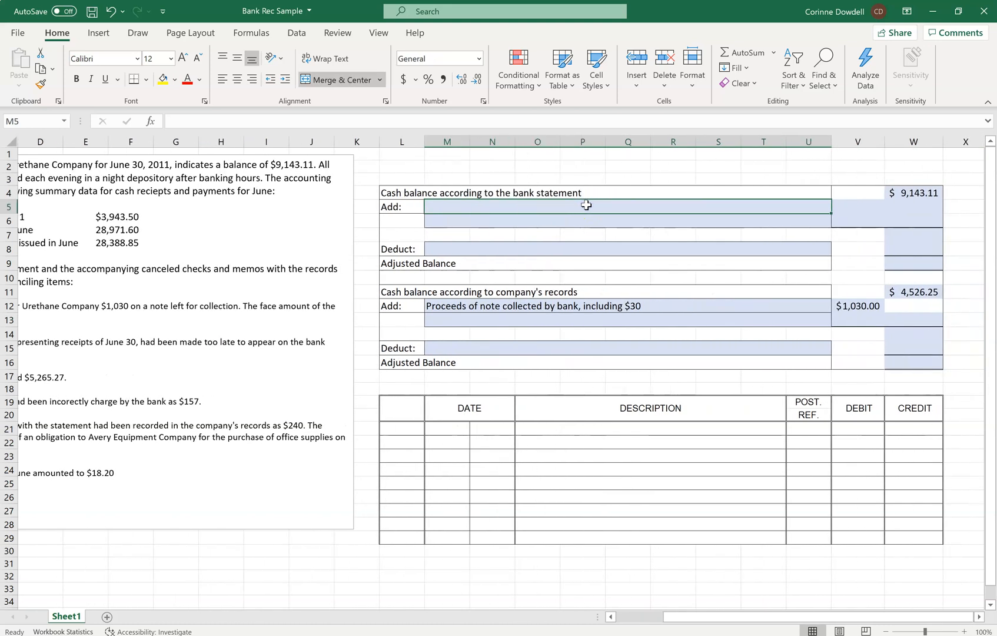
type("Depos")
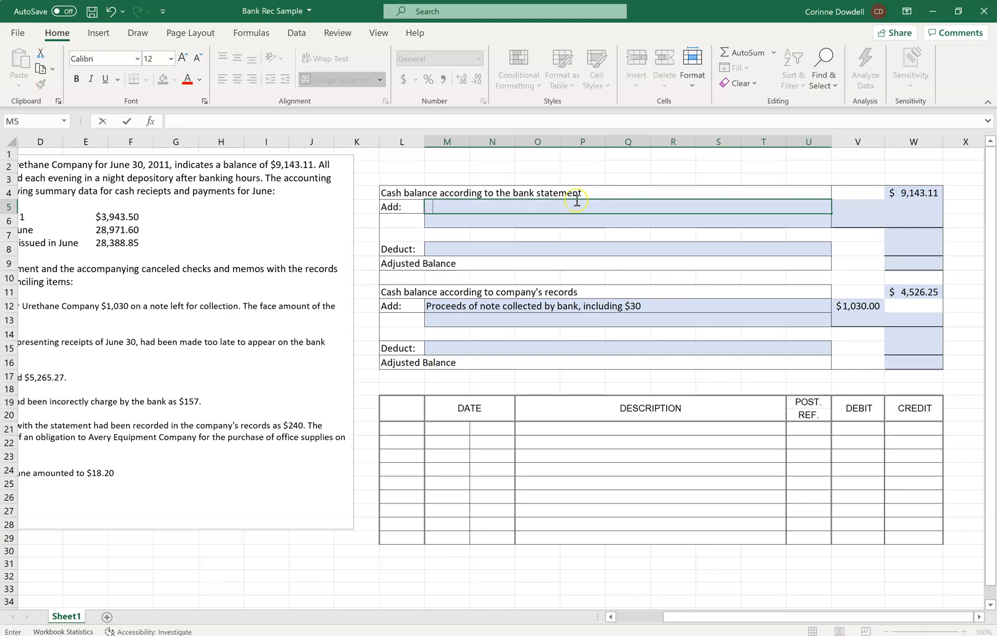
type("it of June ")
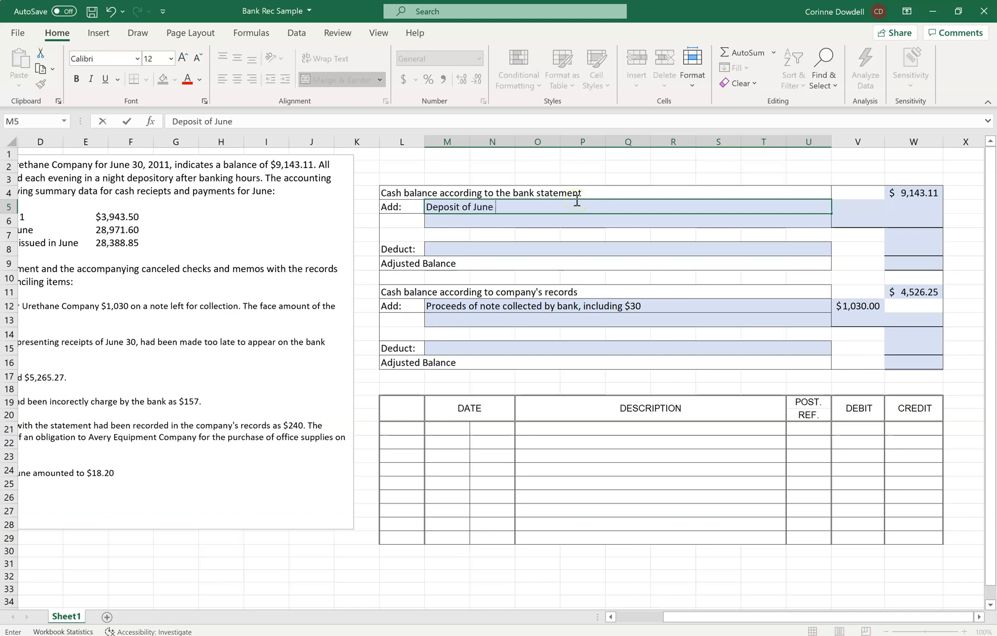
type("30 not recorded by bank")
key("Tab")
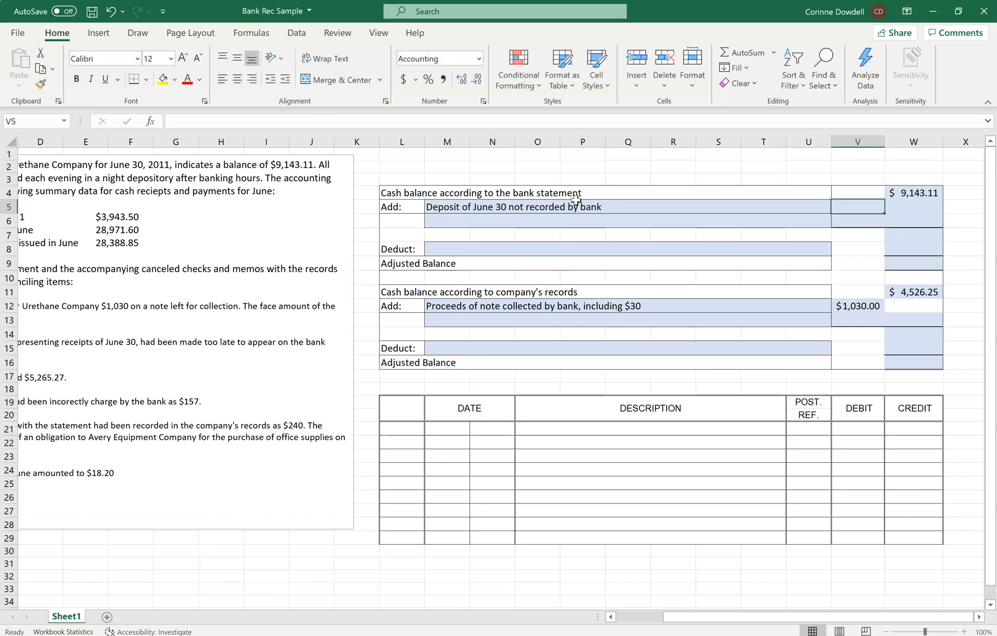
Enter 1852.21 in V5 as the amount of the June 30 deposit not recorded by the bank.
type("1,852")
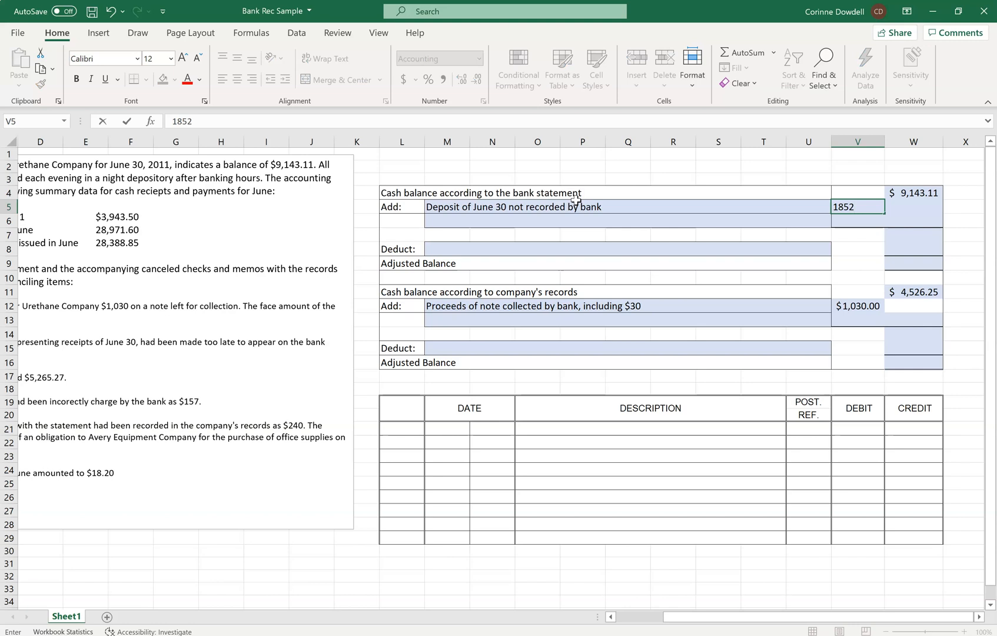
type(".21")
key("Return")
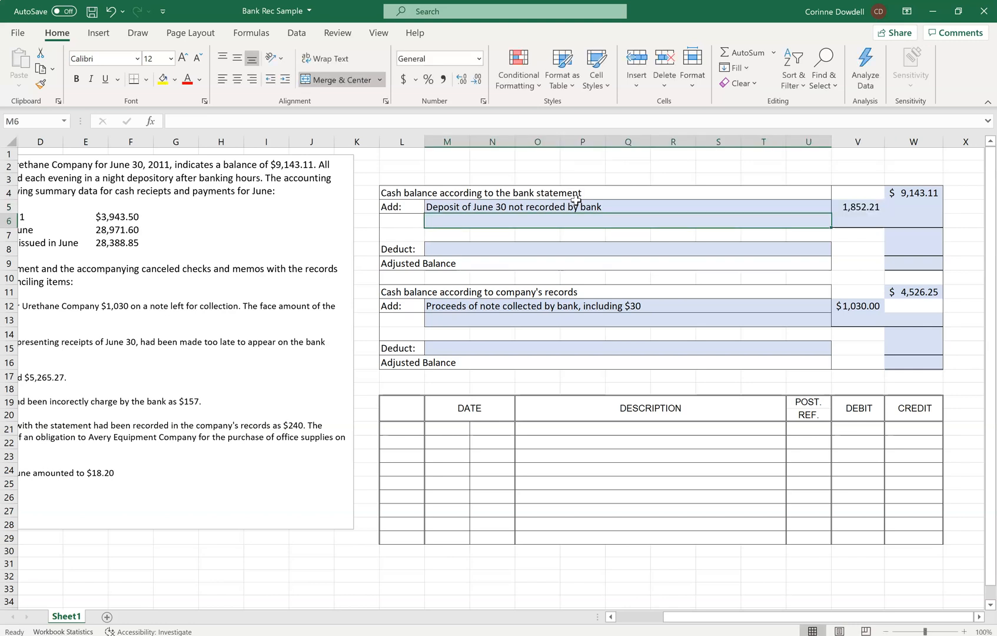
Describe the deduction from the bank statement balance in M8 as "Outstanding Checks".
scroll(576, 200, "left", 3)
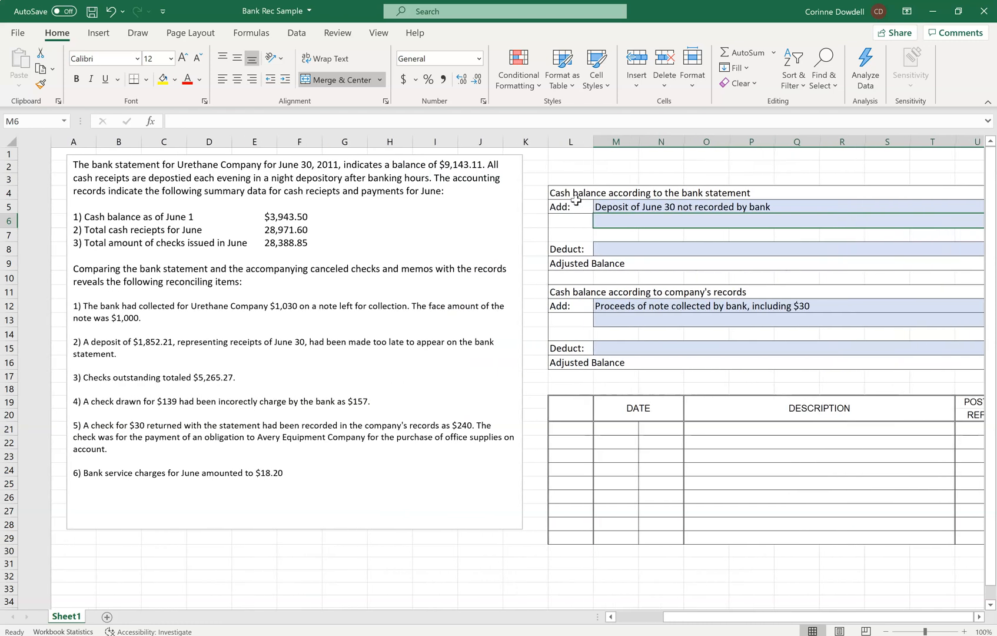
scroll(575, 201, "right", 1)
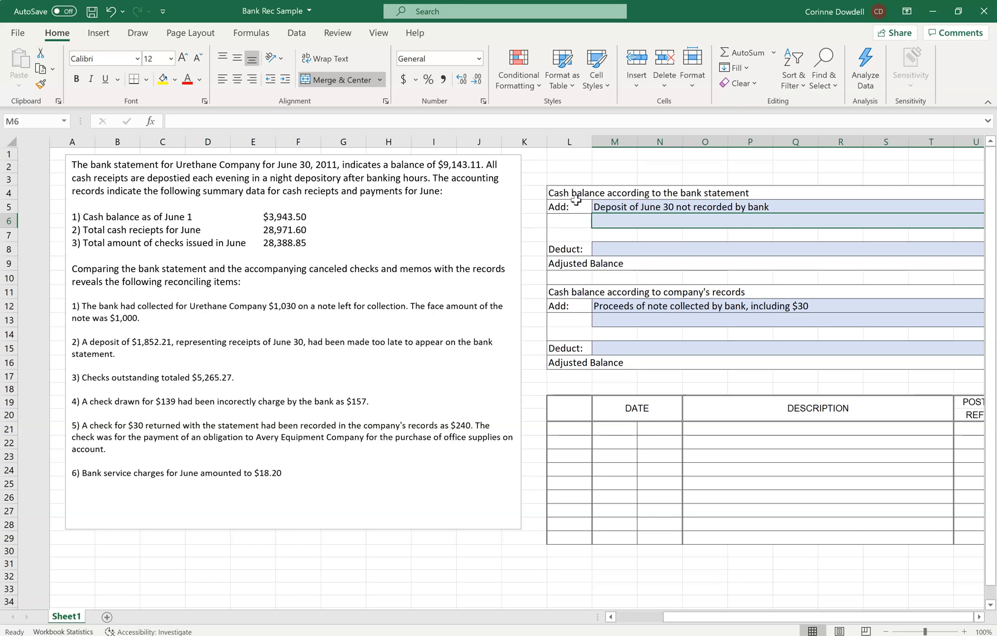
scroll(575, 200, "right", 2)
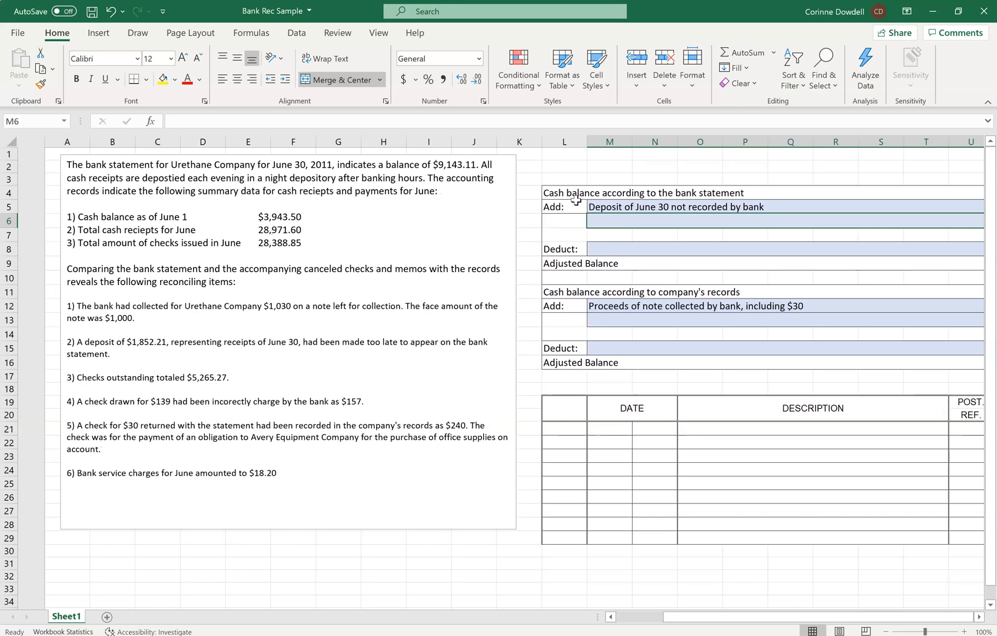
scroll(576, 200, "right", 3)
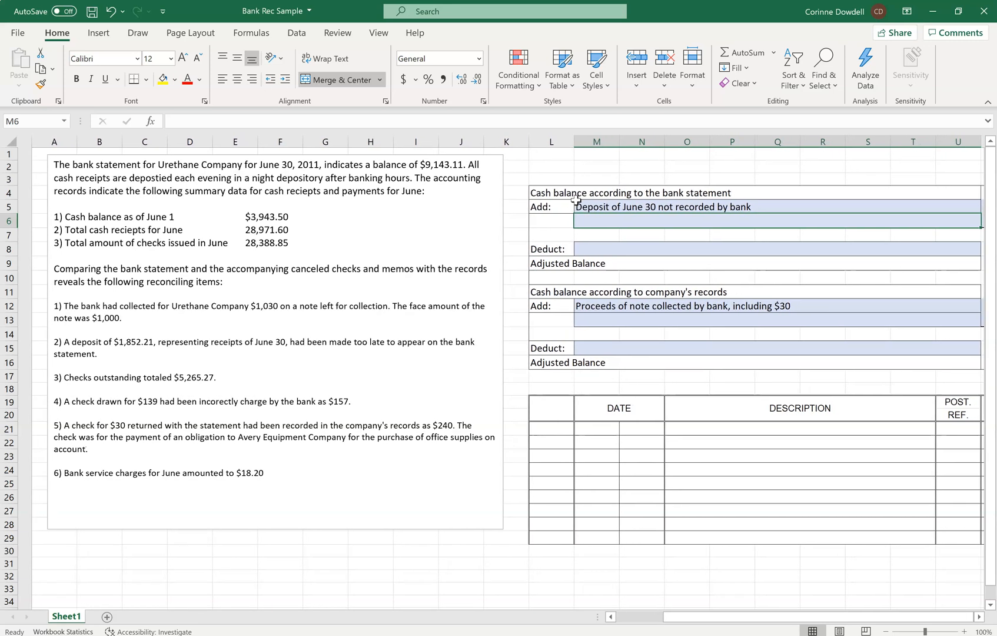
scroll(576, 200, "right", 2)
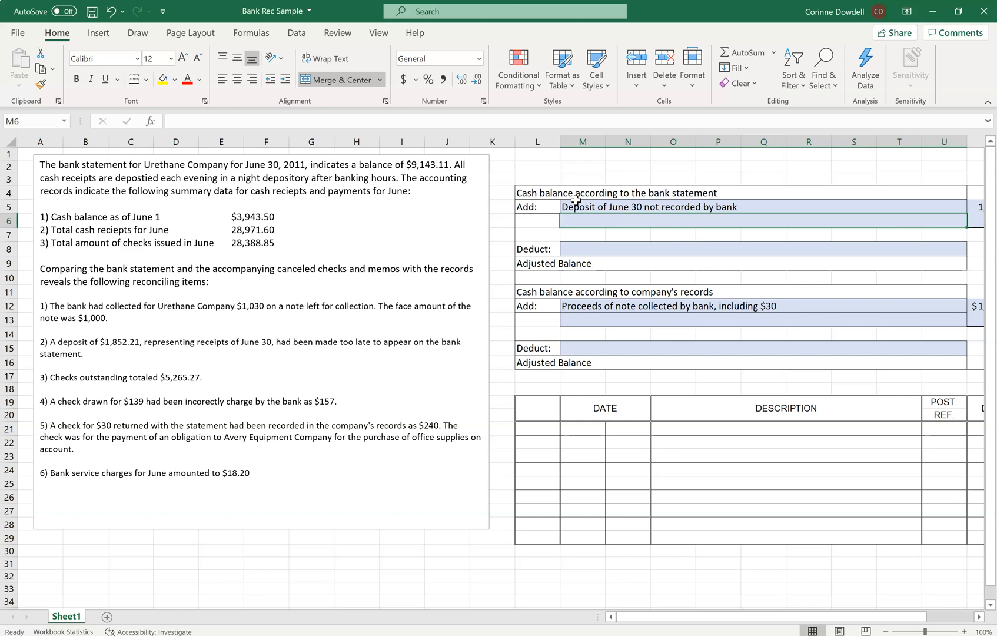
scroll(576, 200, "right", 5)
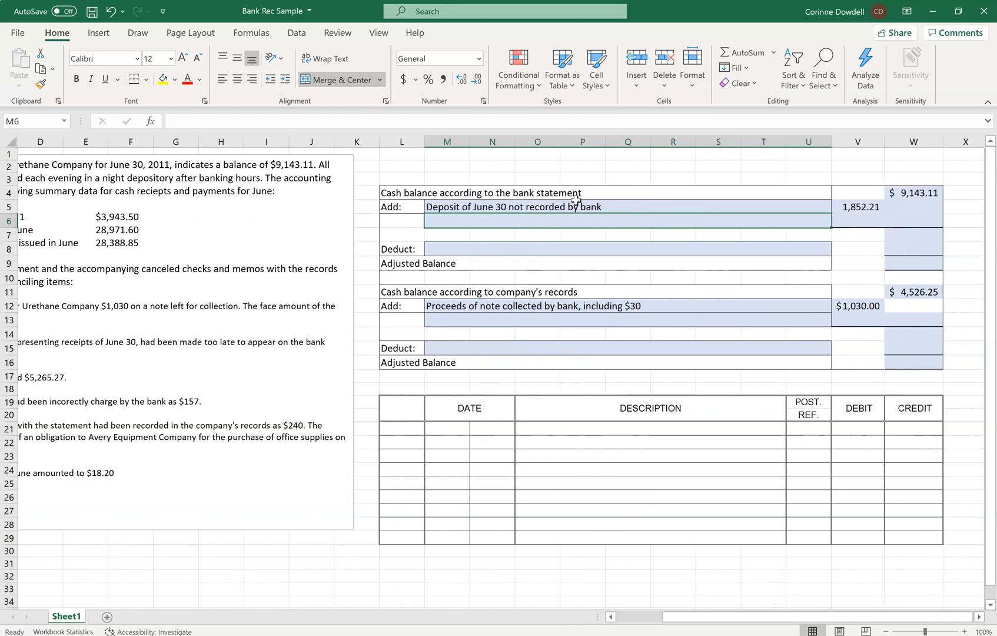
key("Down")
key("Down")
key("Down")
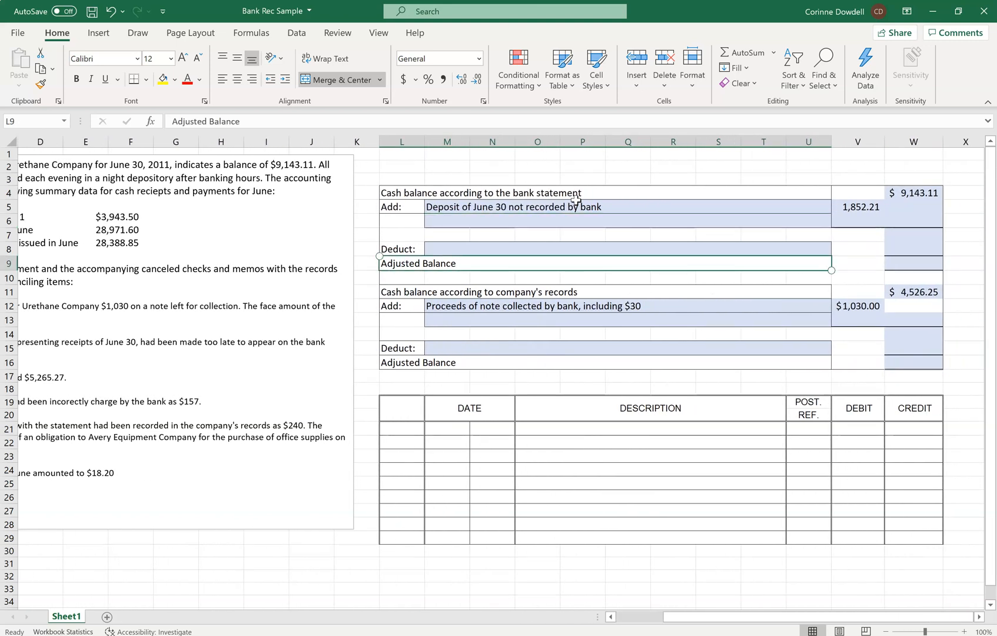
key("Up")
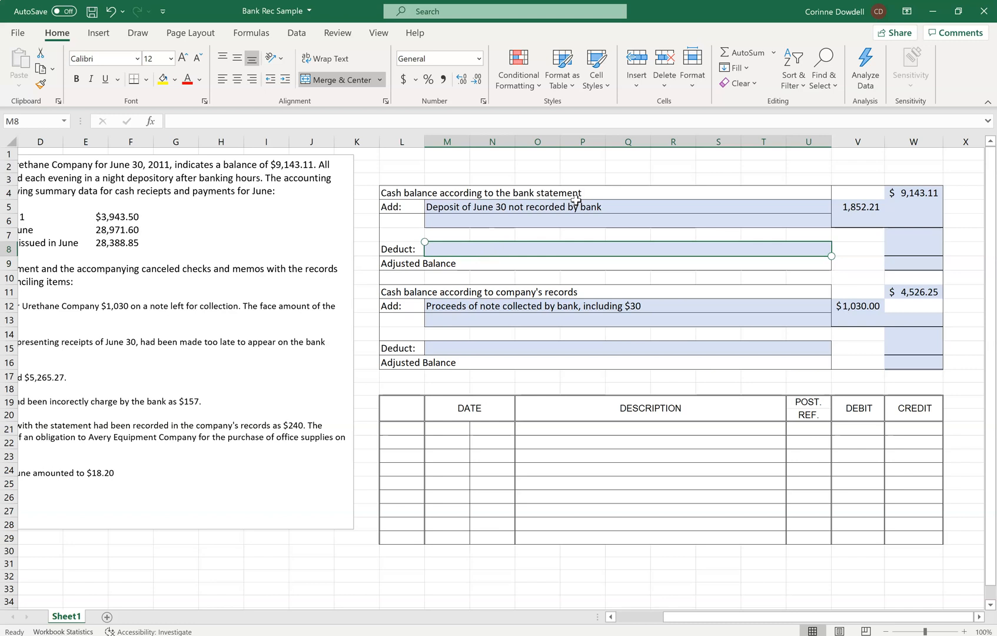
type("Outstanding Checks")
key("Tab")
key("Tab")
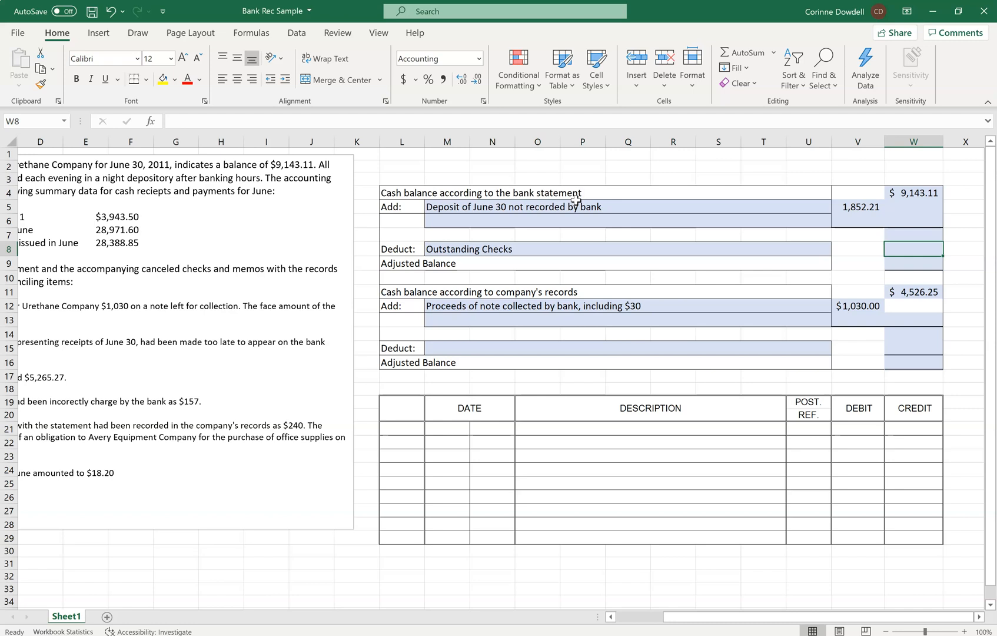
Enter 5265.27 in W8 as the total of the outstanding checks.
type("5,")
type("2")
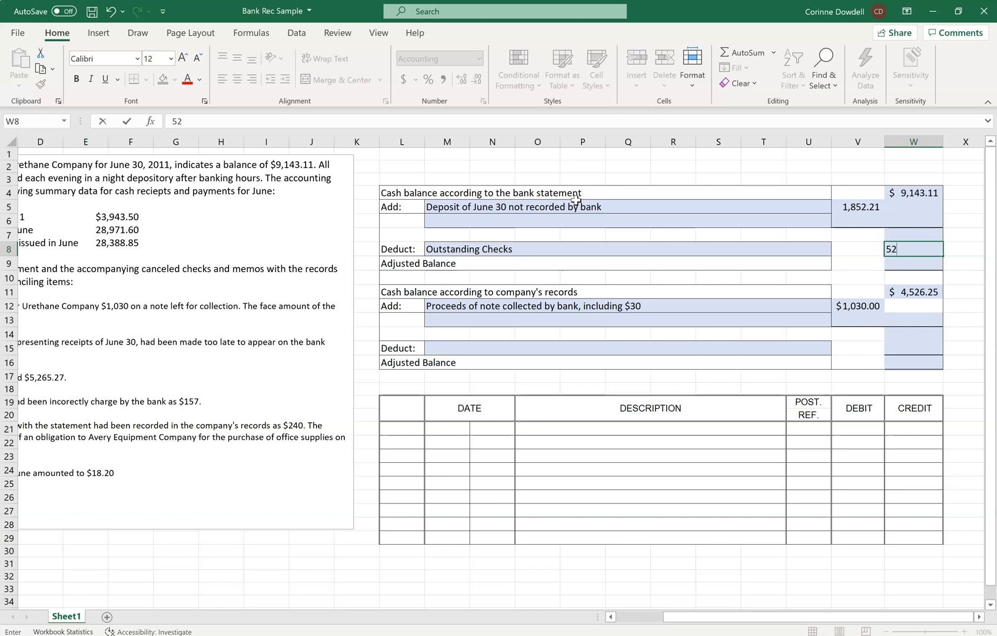
type("65.27")
key("Return")
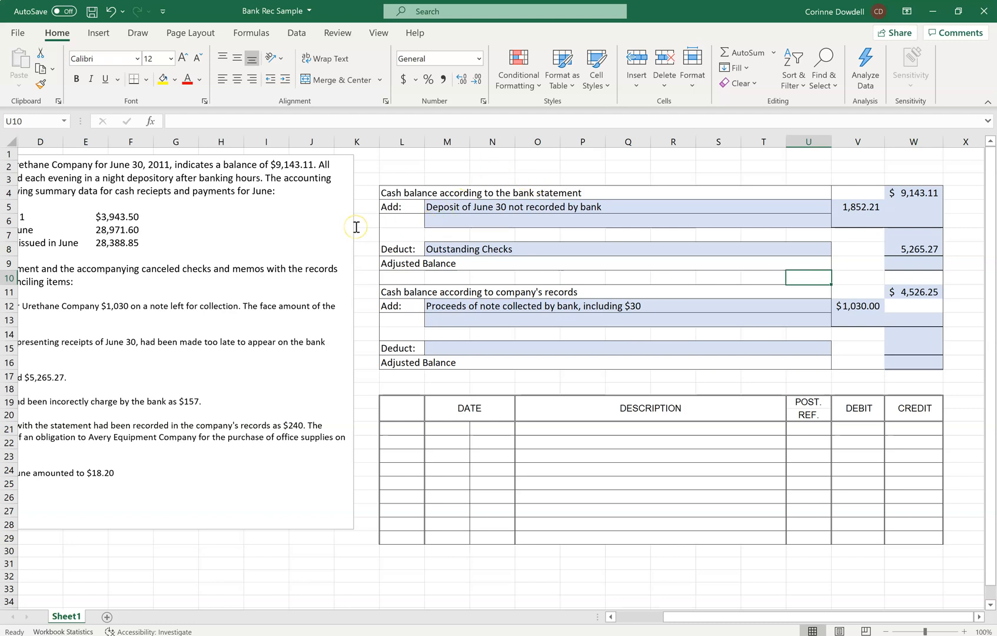
Describe the second addition to the bank statement balance in M6 as "Bank in error in charging chase as 157 instead of 139".
scroll(356, 226, "left", 3)
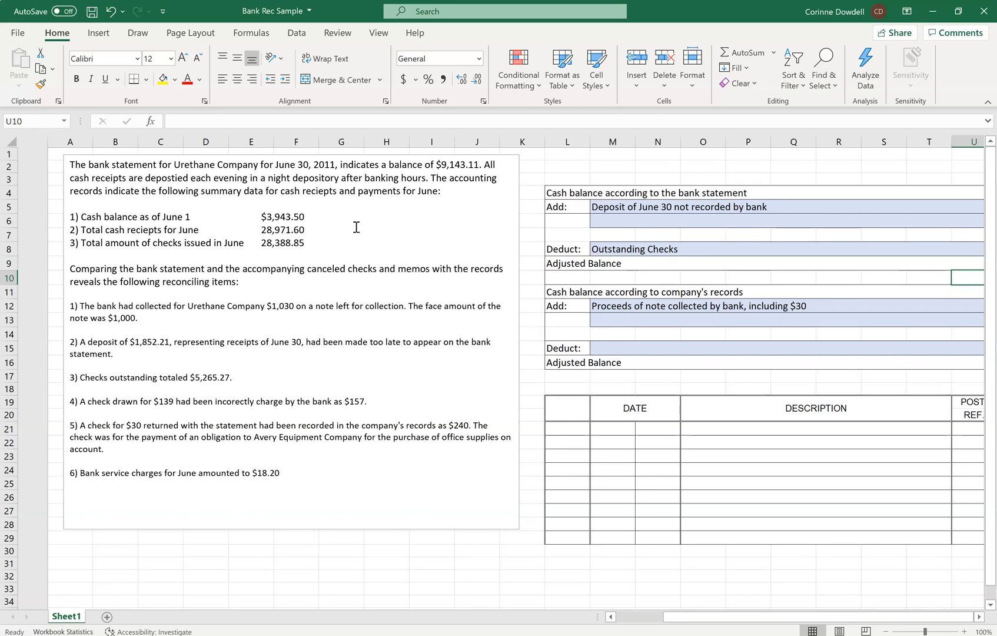
scroll(356, 226, "right", 1)
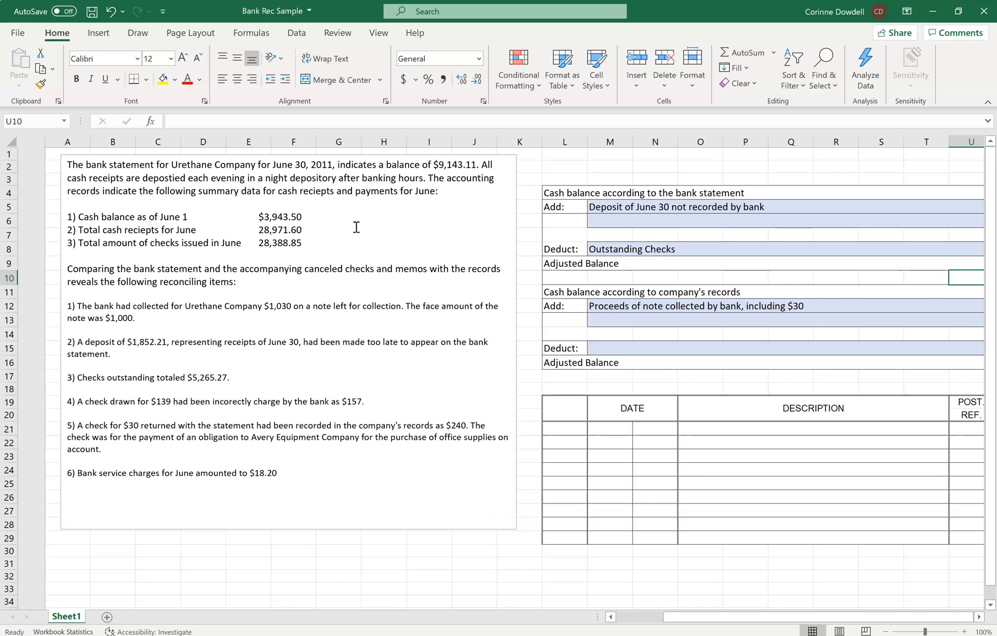
scroll(356, 226, "right", 2)
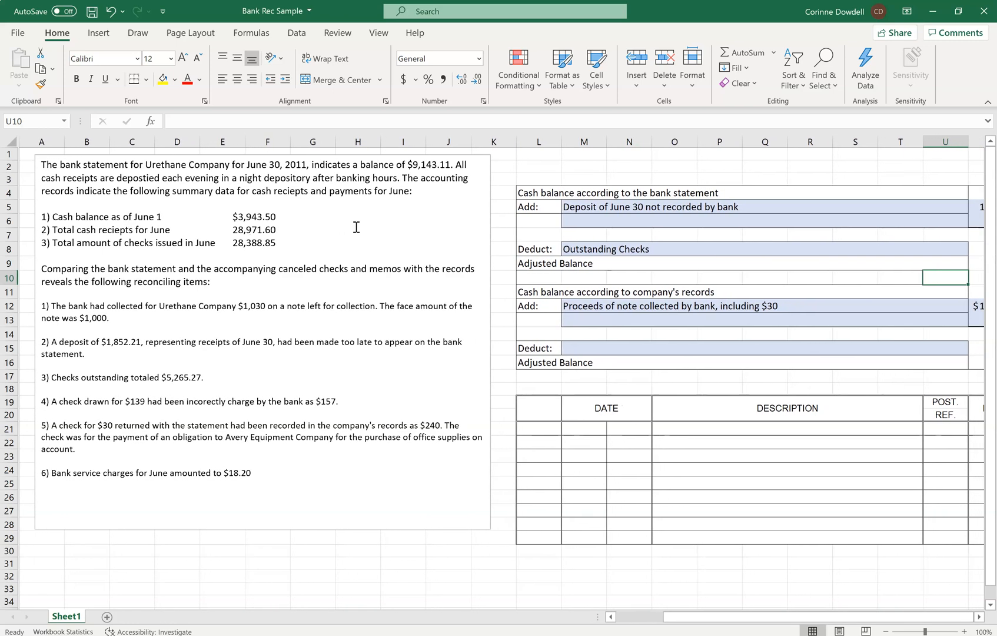
scroll(356, 226, "left", 1)
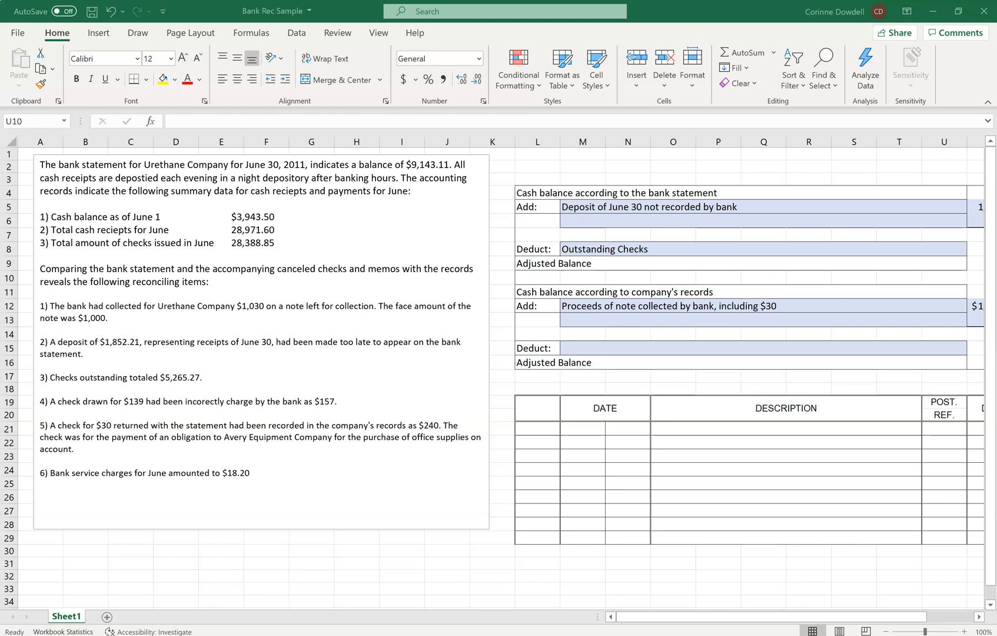
left_click(584, 221)
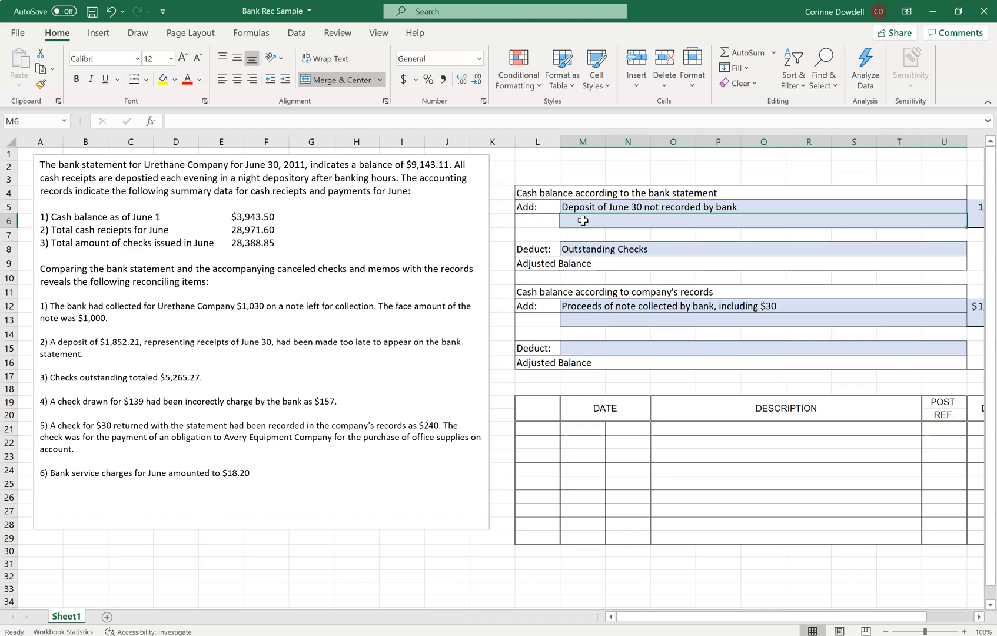
type("Bank in error in char")
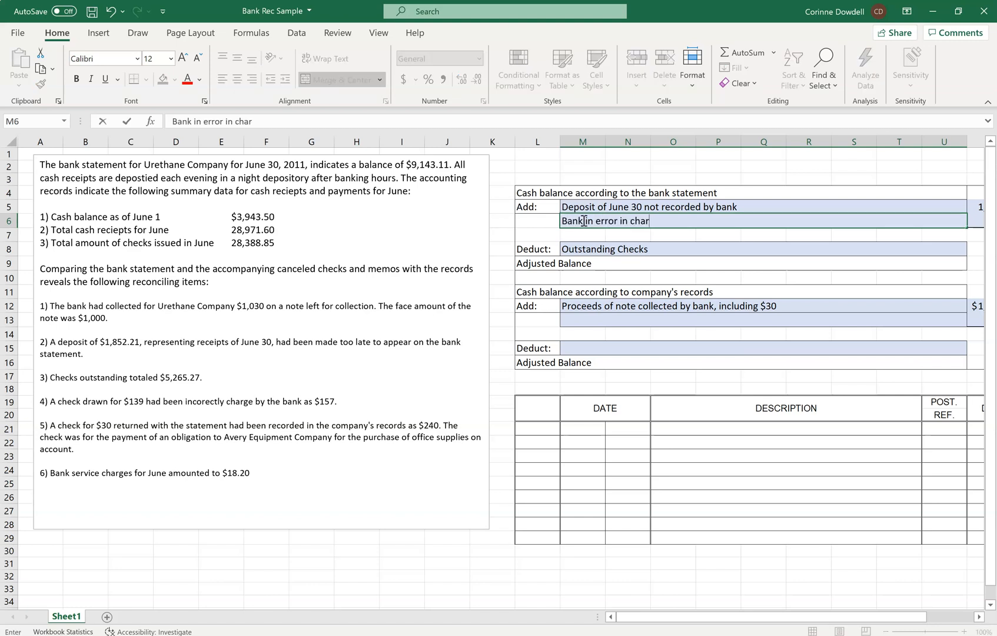
type("ging chase as of")
key("BackSpace")
key("BackSpace")
type("1")
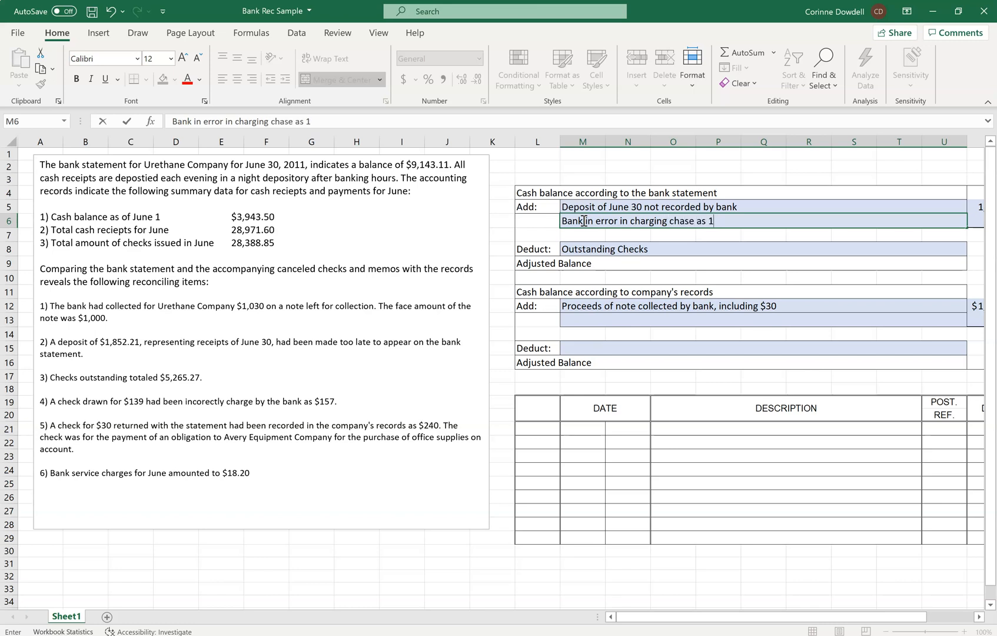
type("57 instead of 139")
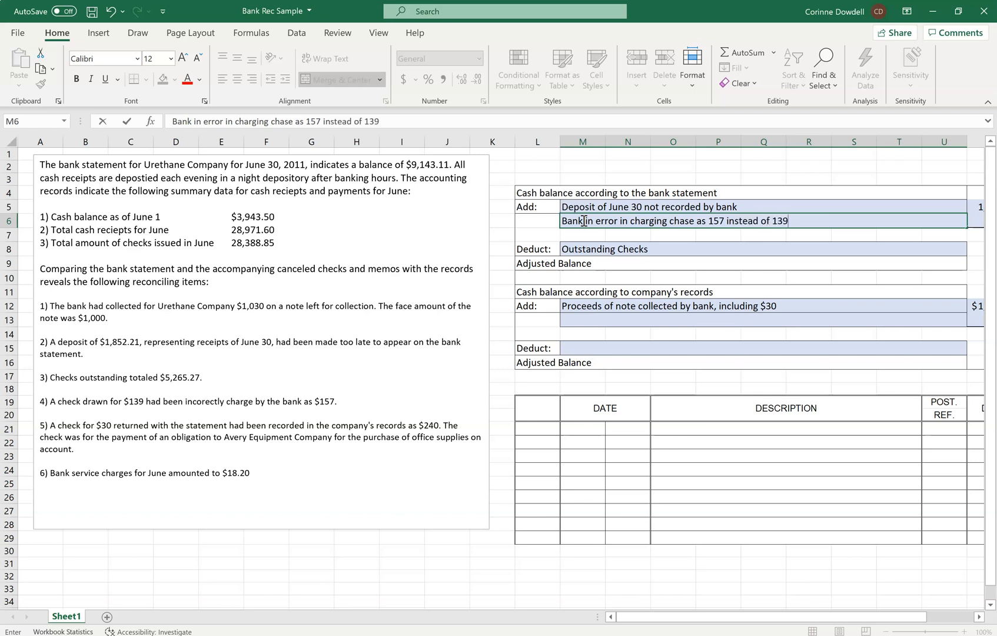
Enter 18 in V6 as the amount of the bank's check-charging error.
scroll(584, 220, "right", 3)
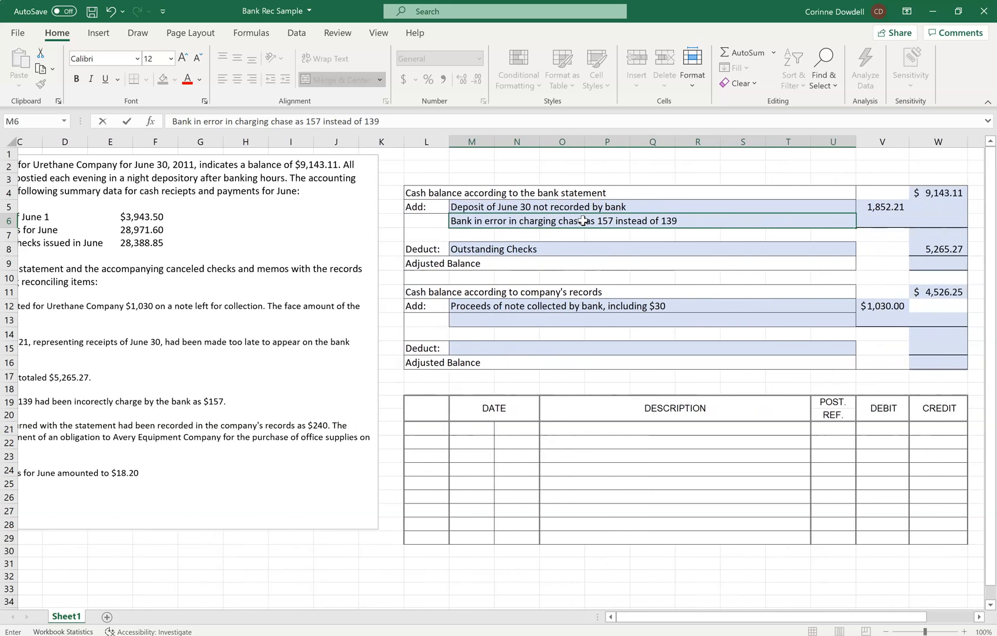
key("Tab")
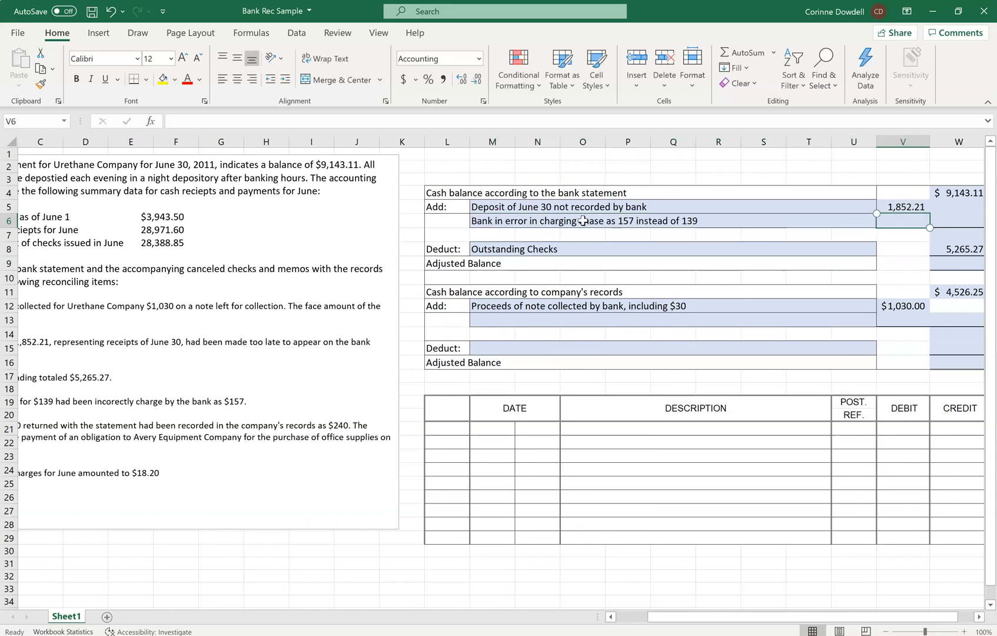
type("18")
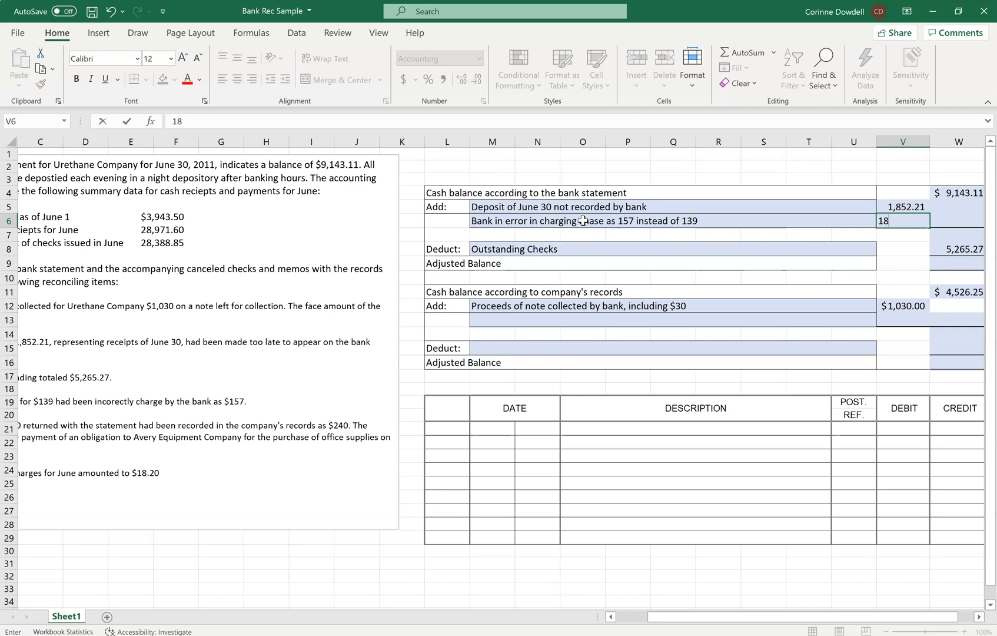
key("Return")
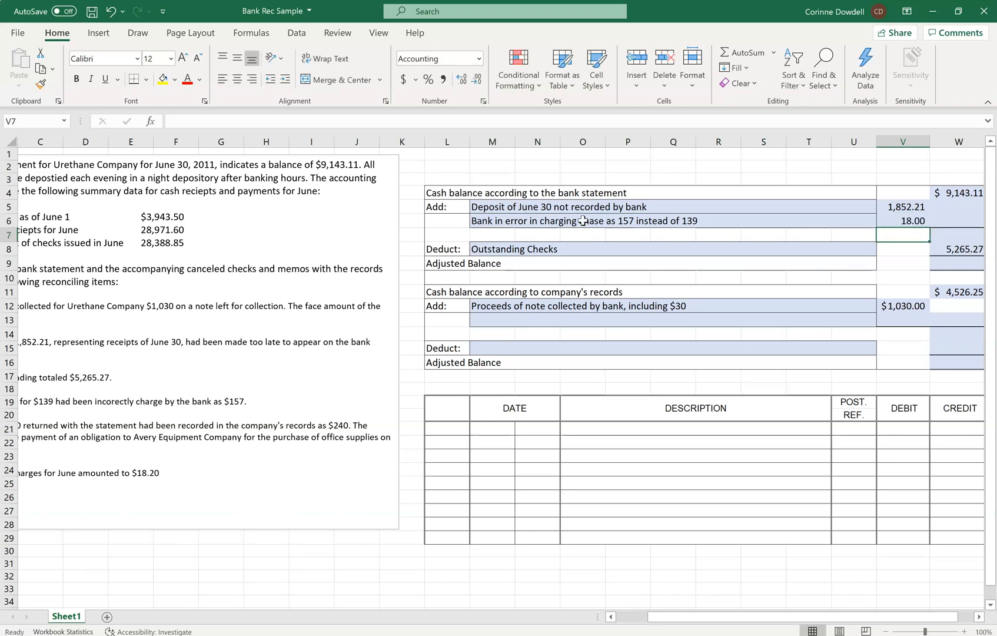
Describe the second addition to the company's balance in M13 as "Error in Recording Check" and enter its amount of 210 in V13.
scroll(583, 221, "left", 2)
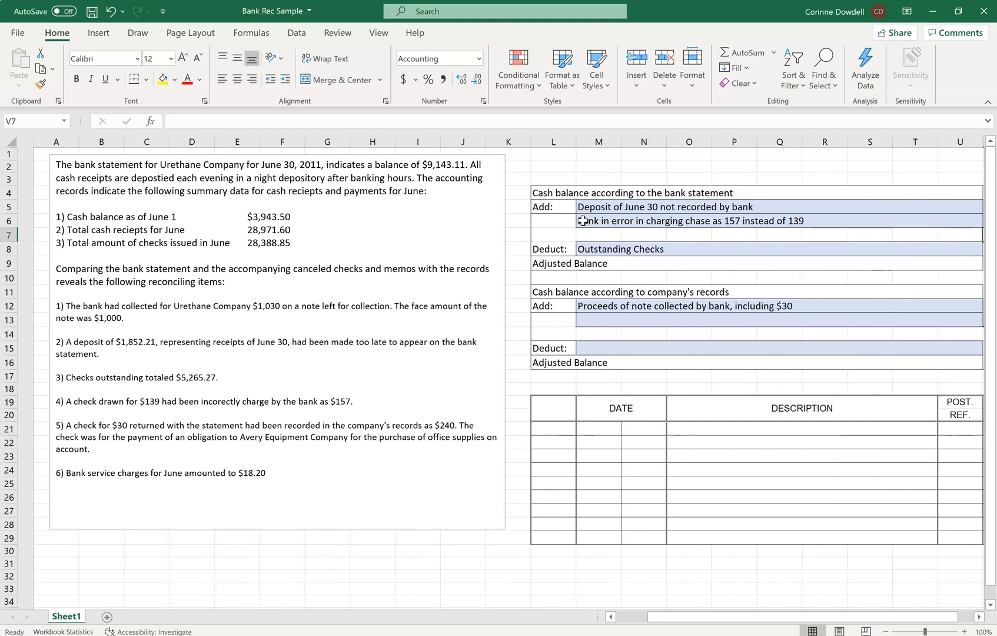
scroll(583, 221, "right", 1)
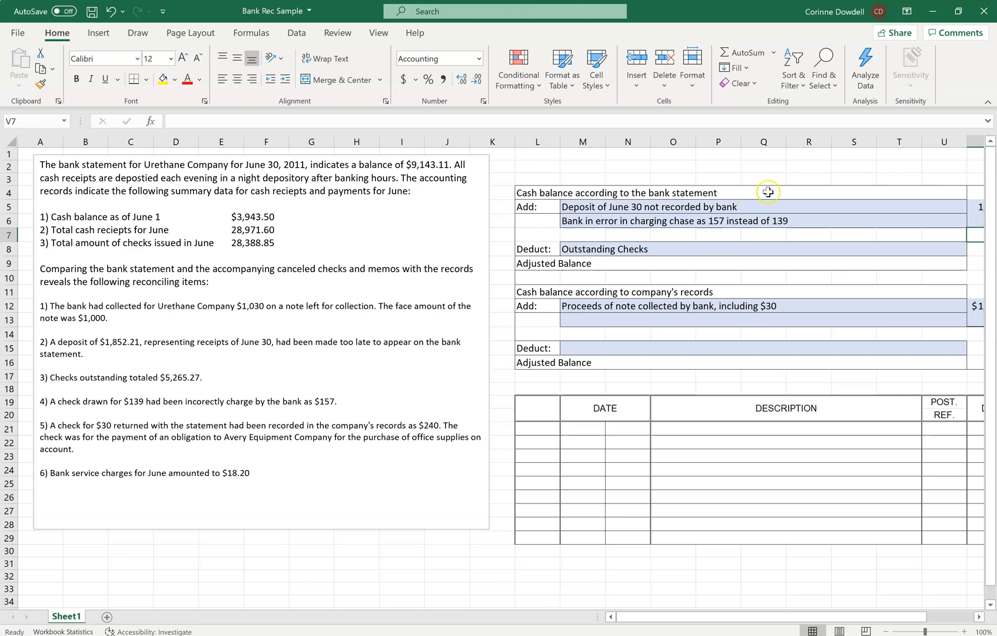
left_click(579, 320)
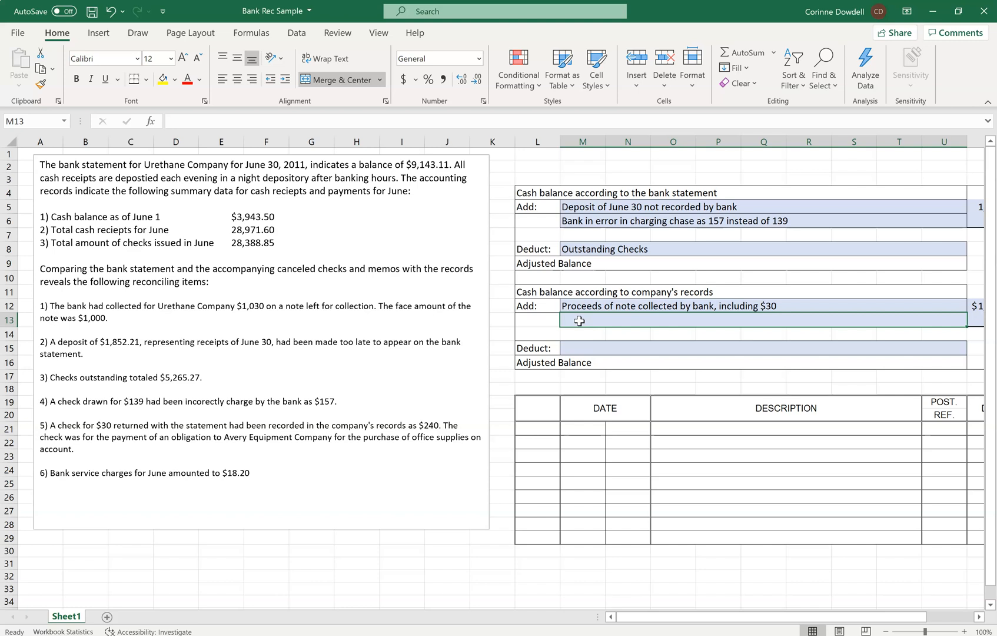
type("Error in Recording Check")
key("Tab")
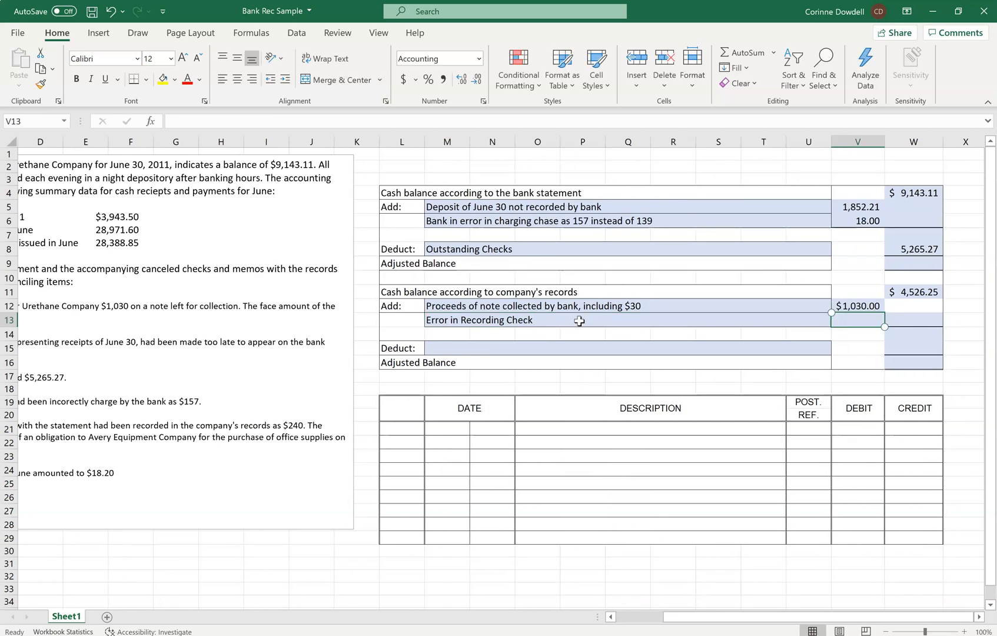
type("210")
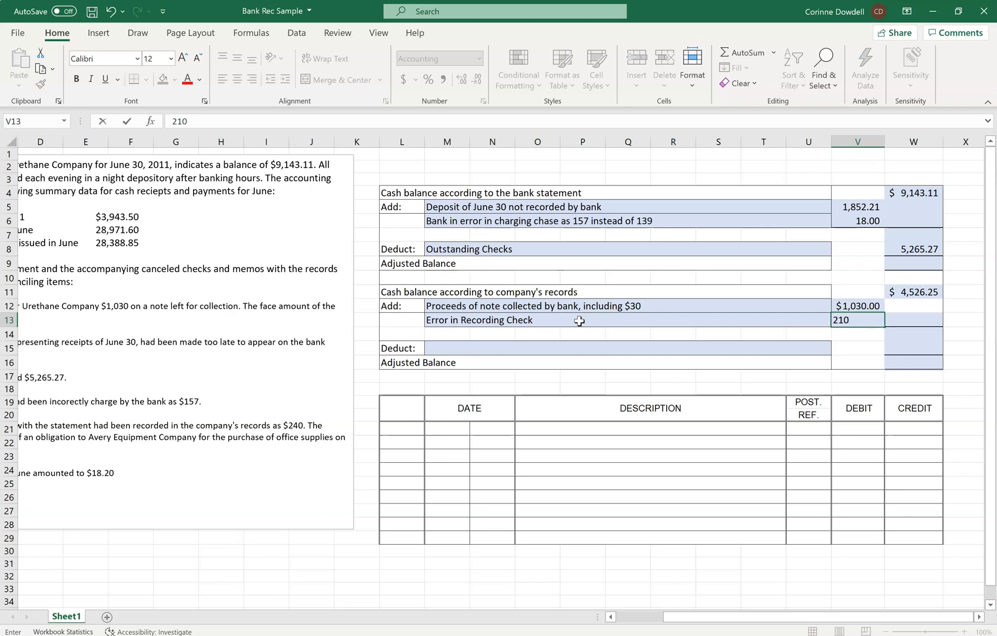
key("Return")
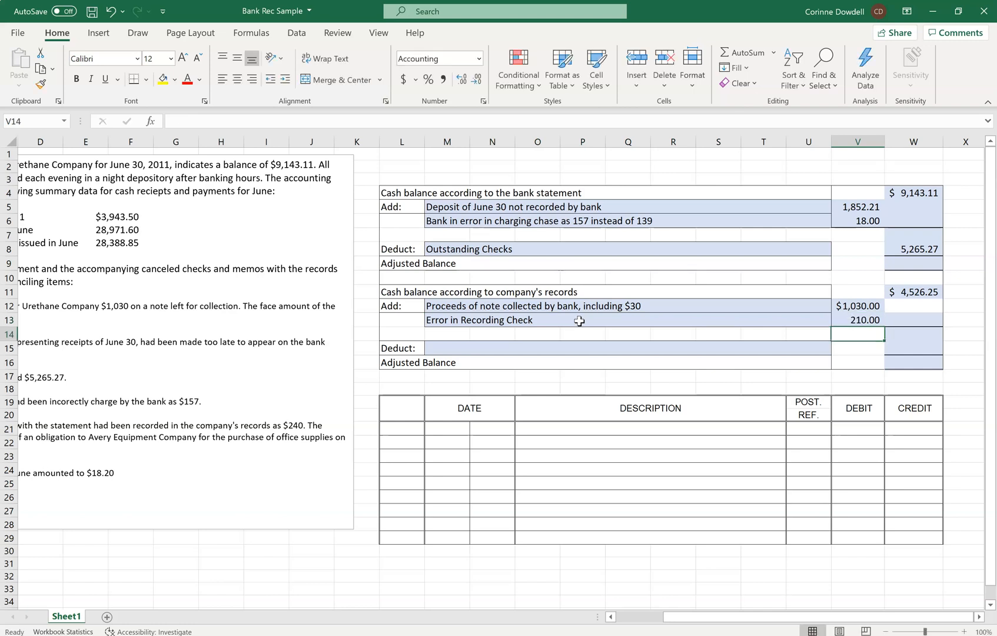
Describe the deduction from the company's balance in M15 as "Bank Service Charges".
scroll(580, 321, "left", 3)
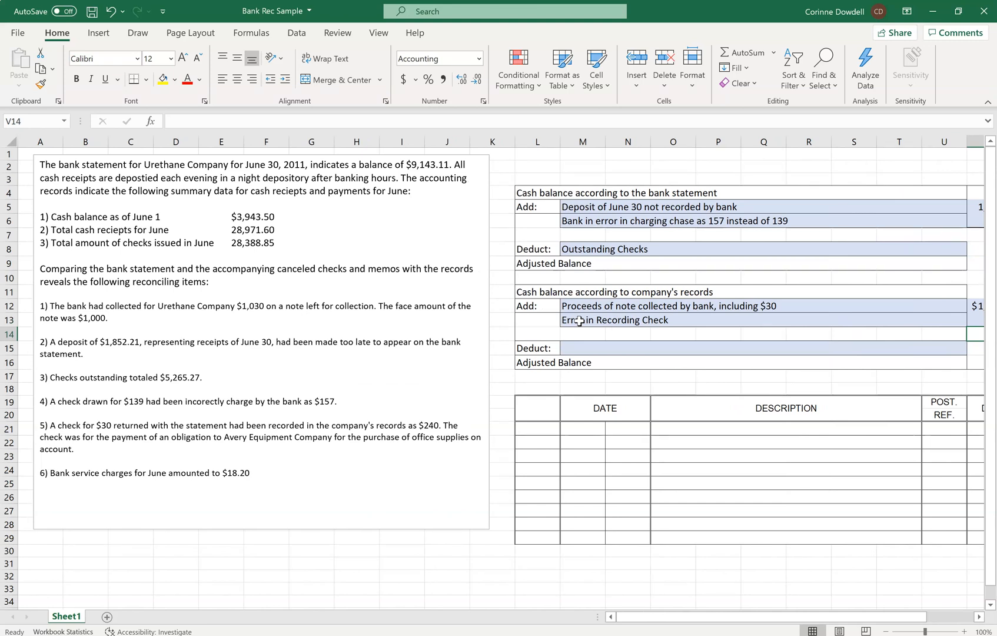
left_click(764, 362)
left_click(764, 348)
type("Bank")
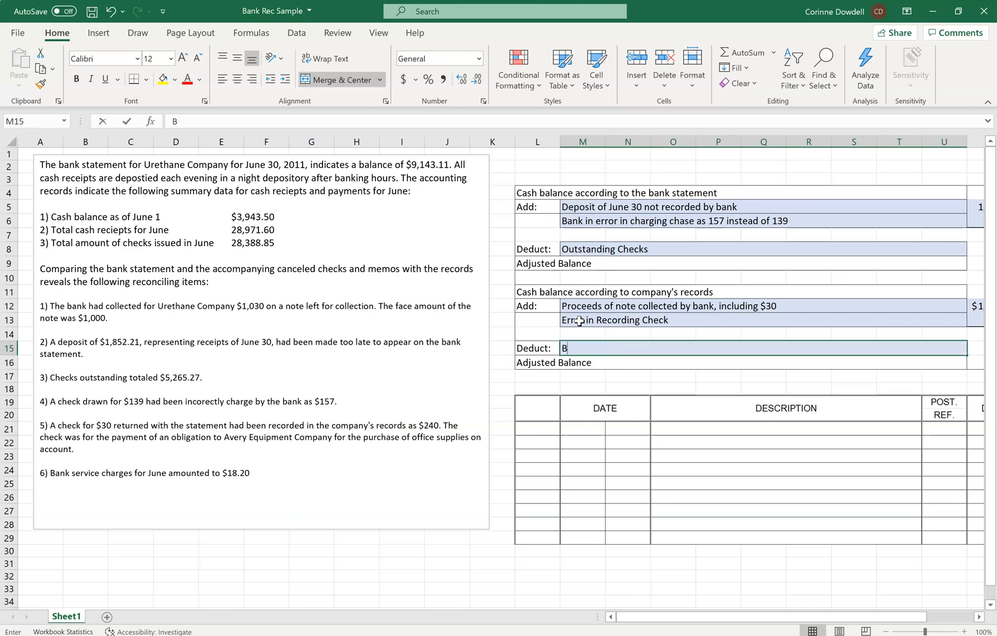
key("BackSpace")
key("BackSpace")
key("BackSpace")
key("BackSpace")
type("Bank Seg")
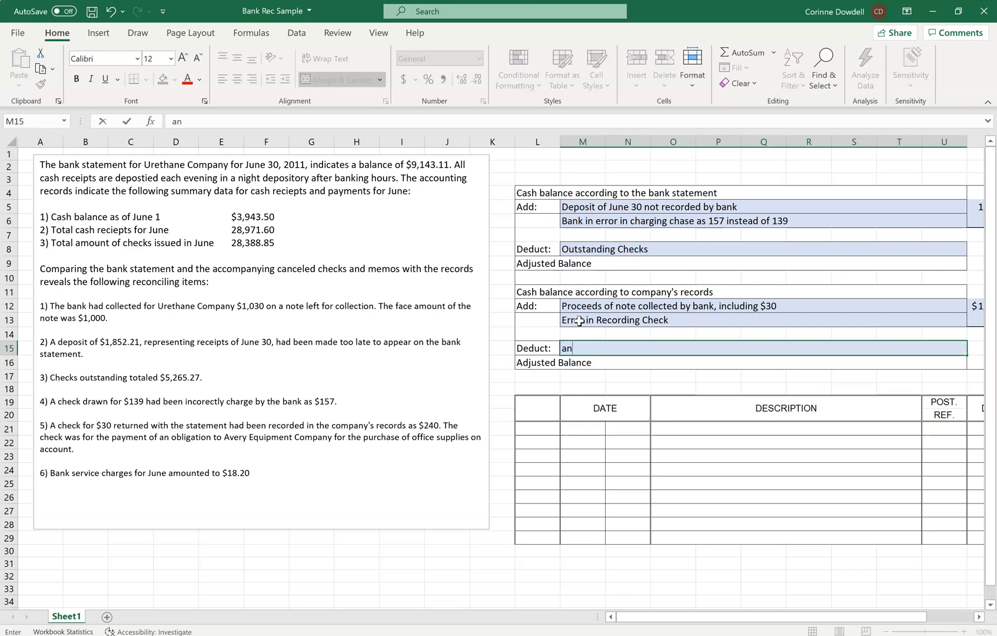
key("BackSpace")
type("rvice Charges")
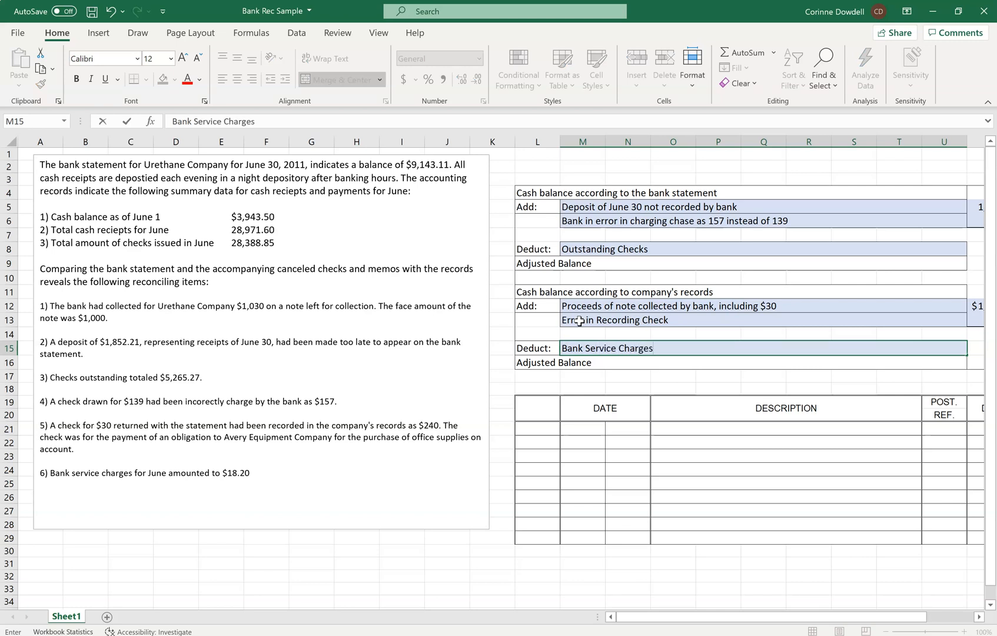
Enter 18.20 in W15 as the amount of the bank service charges.
key("Tab")
key("Tab")
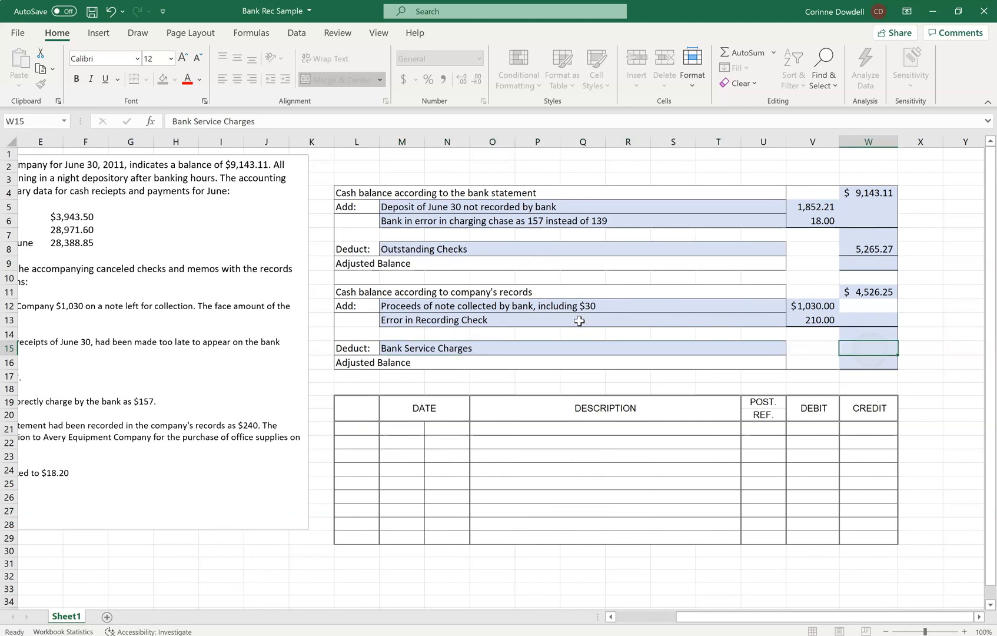
type("128.20")
key("Return")
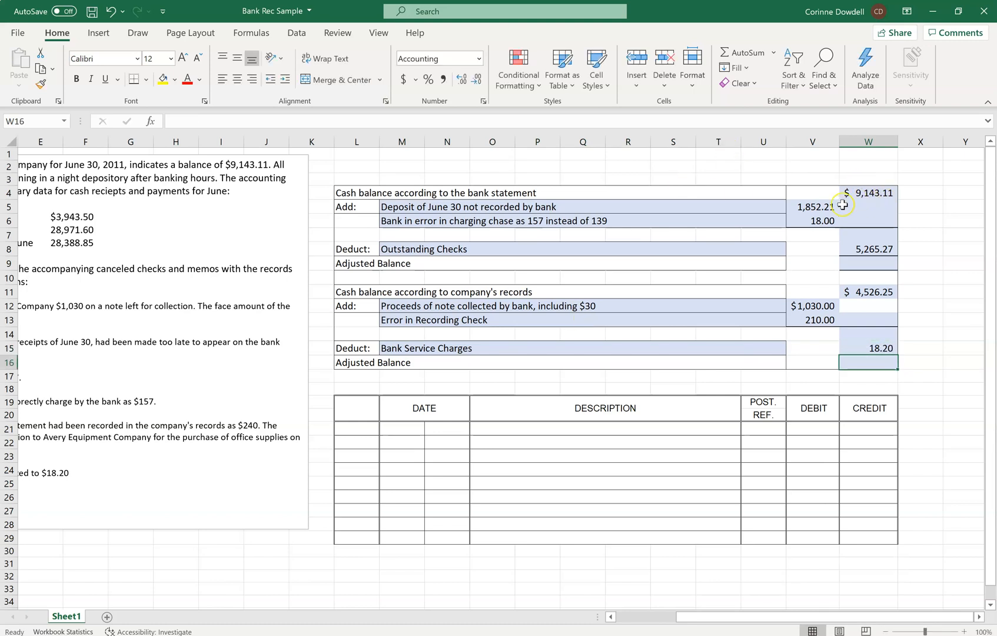
Total the two additions to the bank statement balance in W6 with AutoSum over V5:V6.
left_click(872, 221)
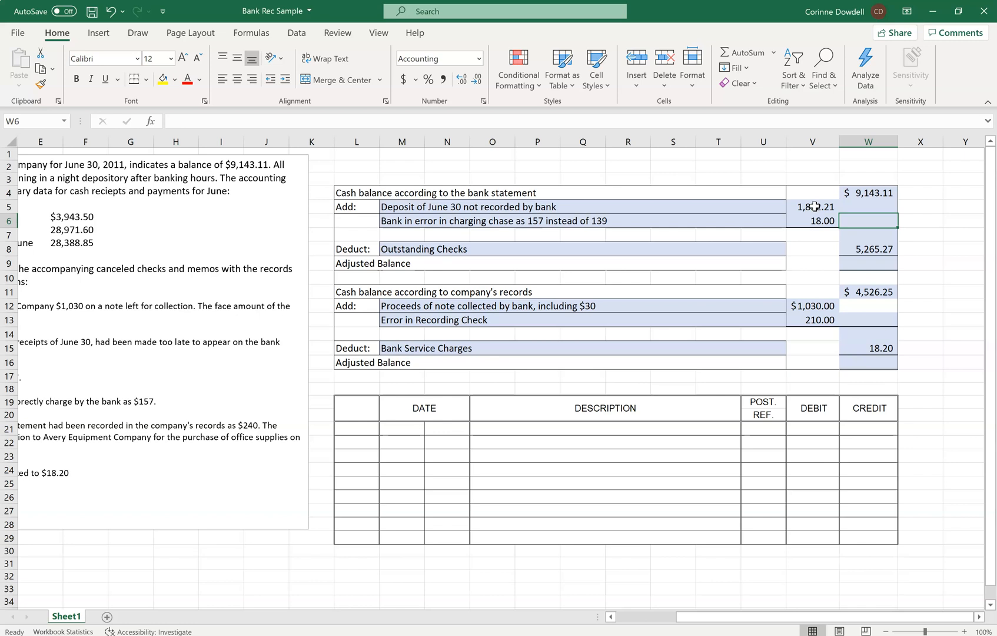
left_click(868, 221)
left_click(743, 53)
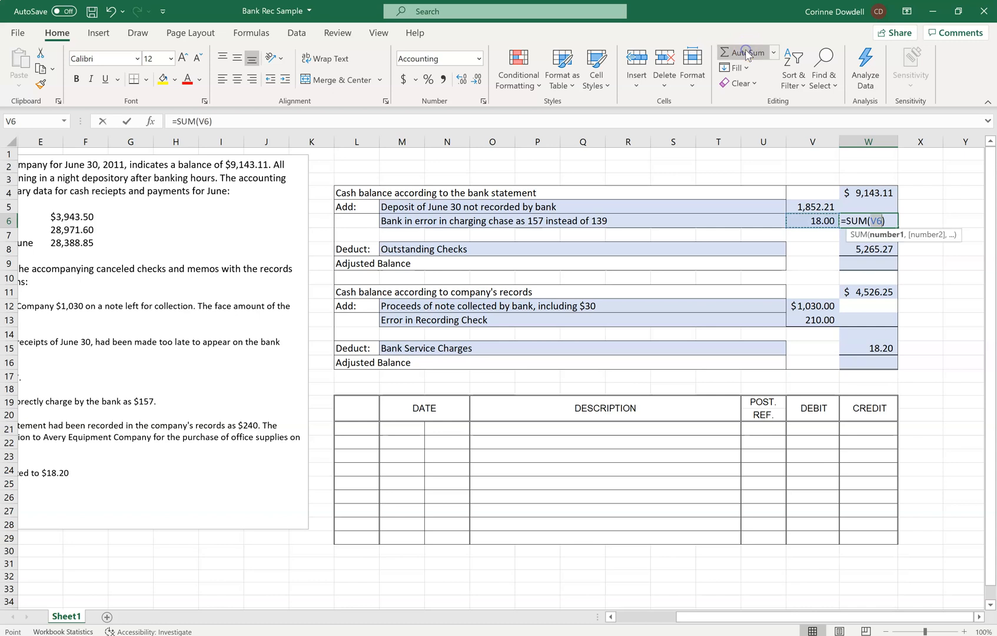
left_click_drag(805, 203, 806, 220)
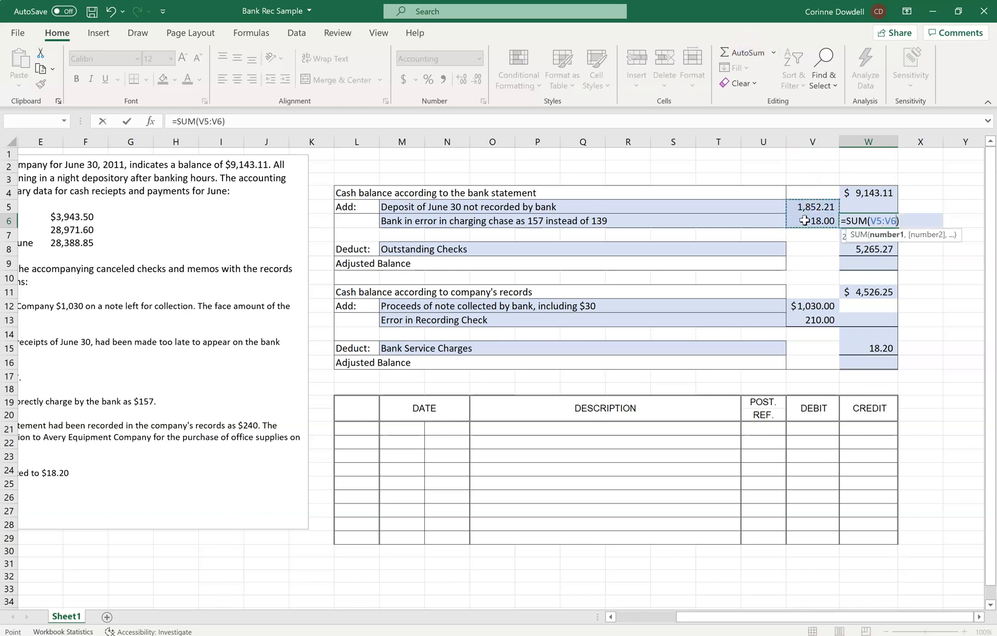
key("Return")
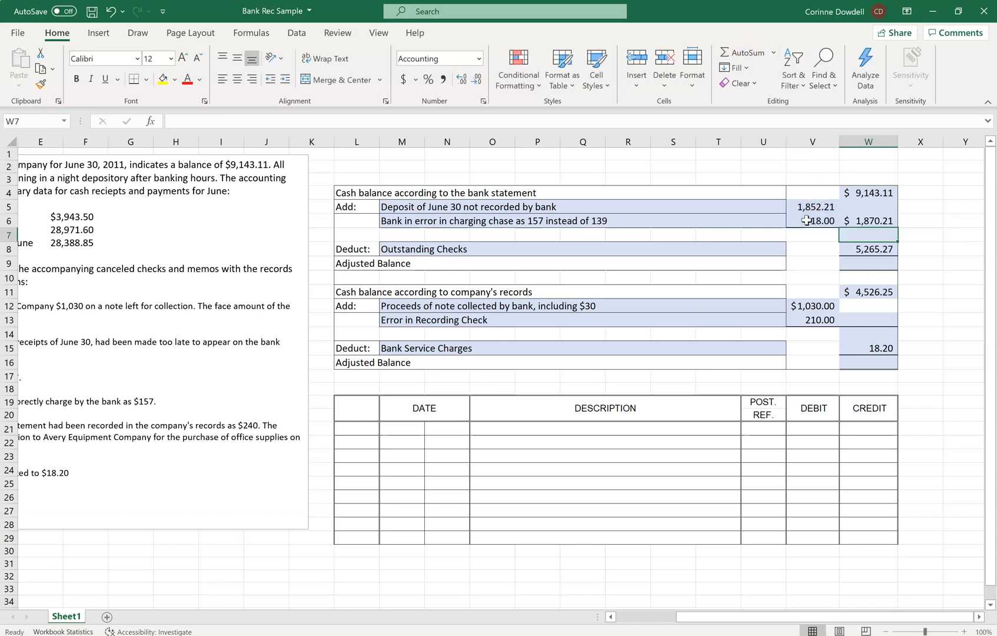
Add the bank statement balance and its total additions in W7 with the formula =W4+W6.
type("=")
left_click(883, 193)
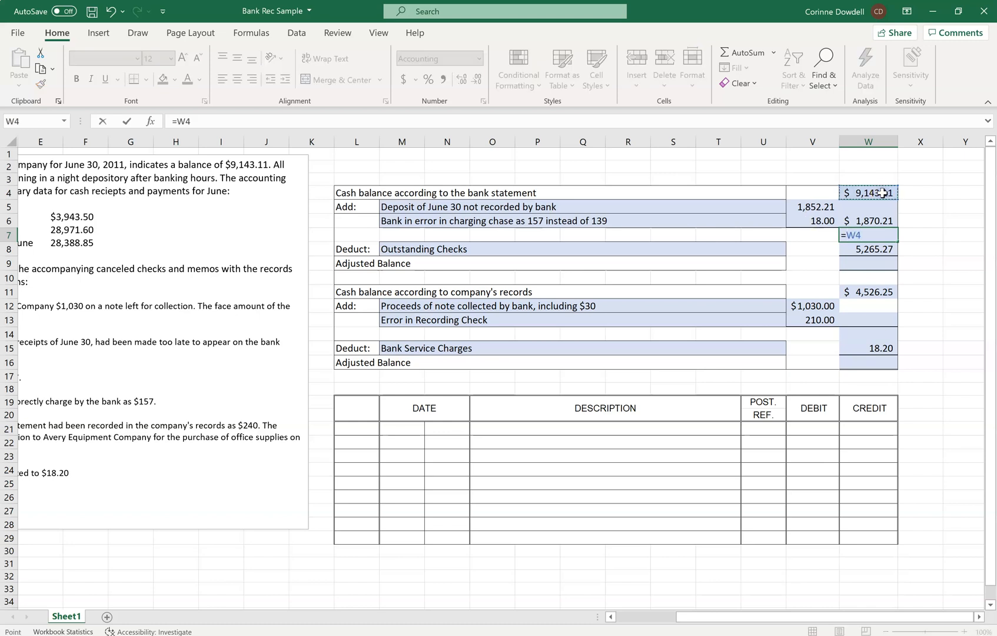
type("+")
left_click(863, 222)
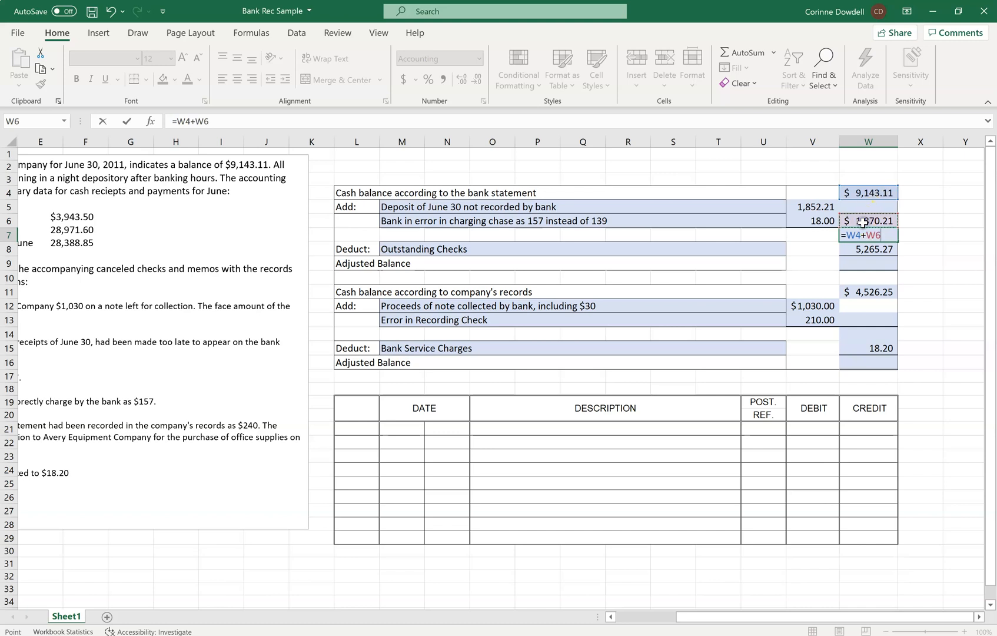
key("Return")
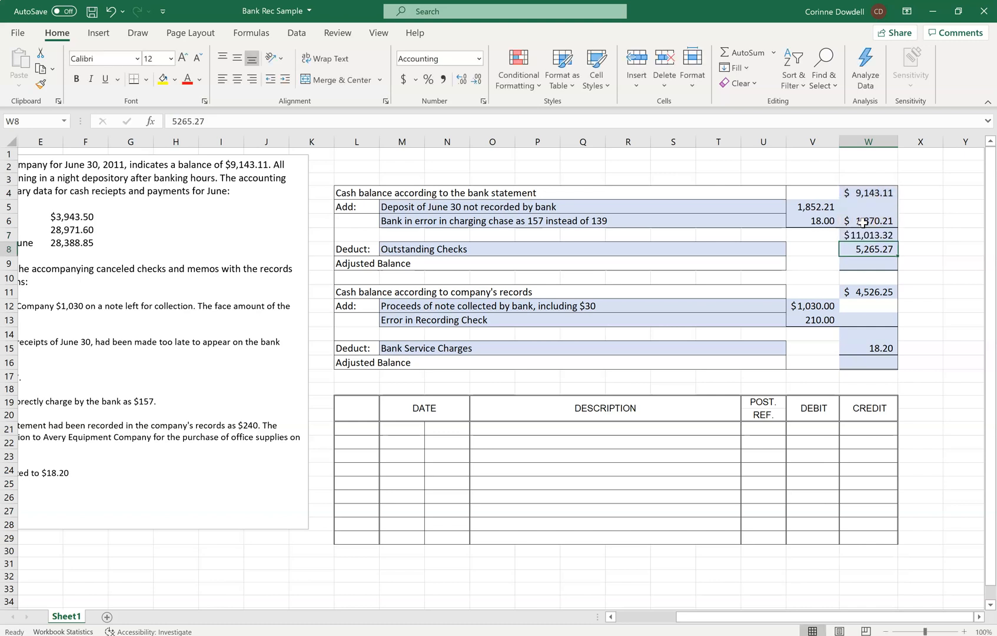
Calculate the bank's adjusted balance in W9 by subtracting the outstanding checks with the formula =W7-W8.
left_click(866, 262)
type("=")
left_click(863, 238)
type("-")
left_click(864, 249)
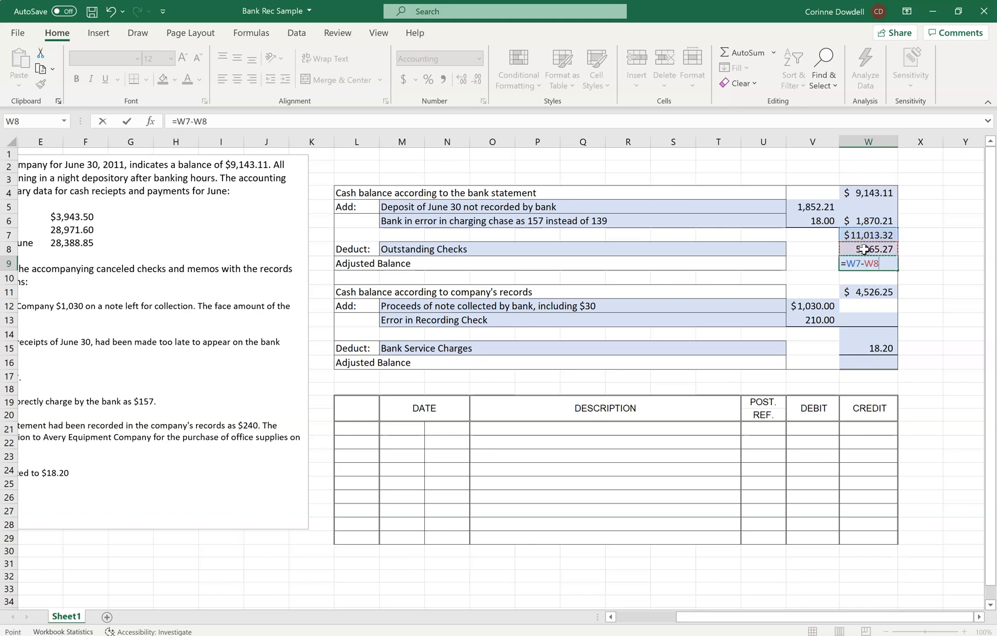
key("Return")
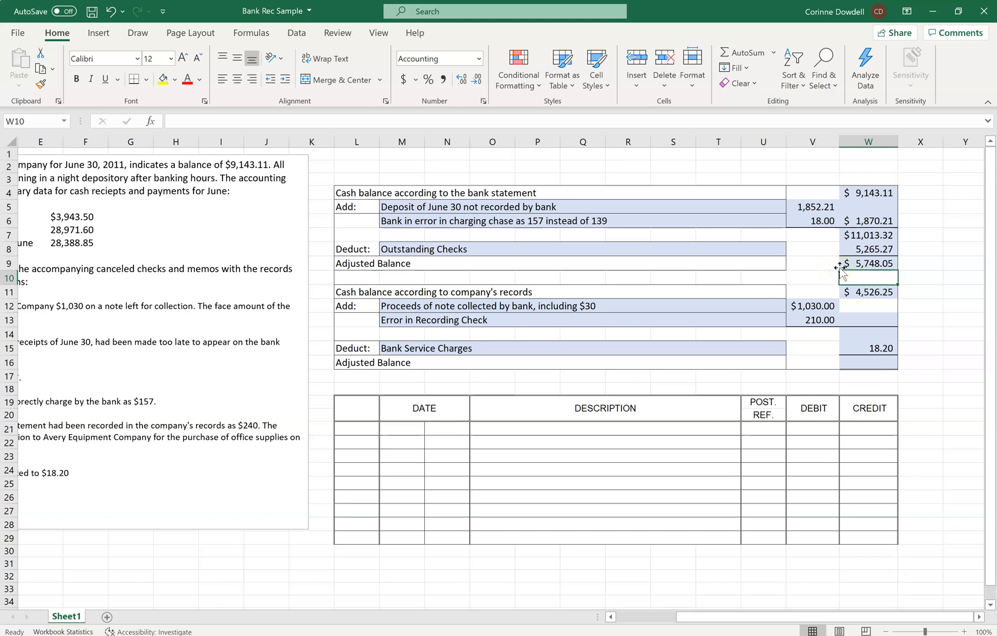
Total the two additions to the company's balance in W13 with AutoSum over V12:V13.
left_click(847, 263)
left_click(871, 361)
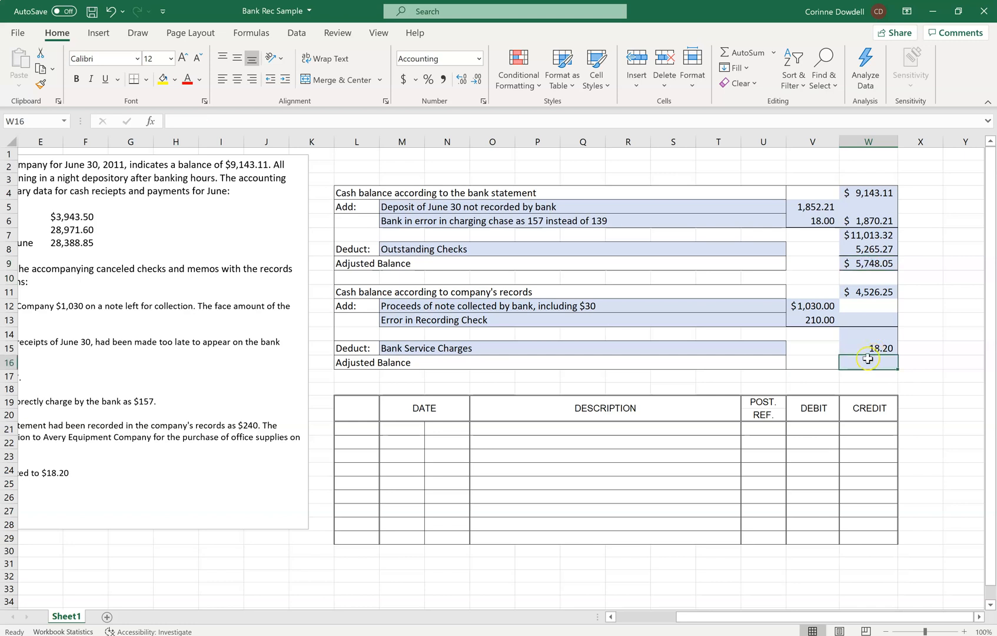
left_click(855, 318)
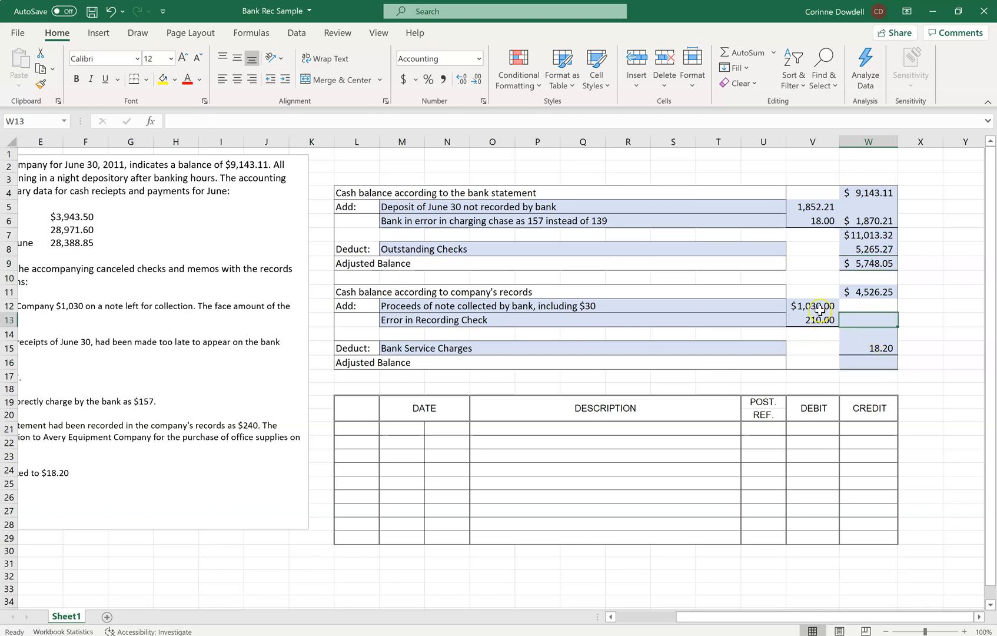
left_click(735, 55)
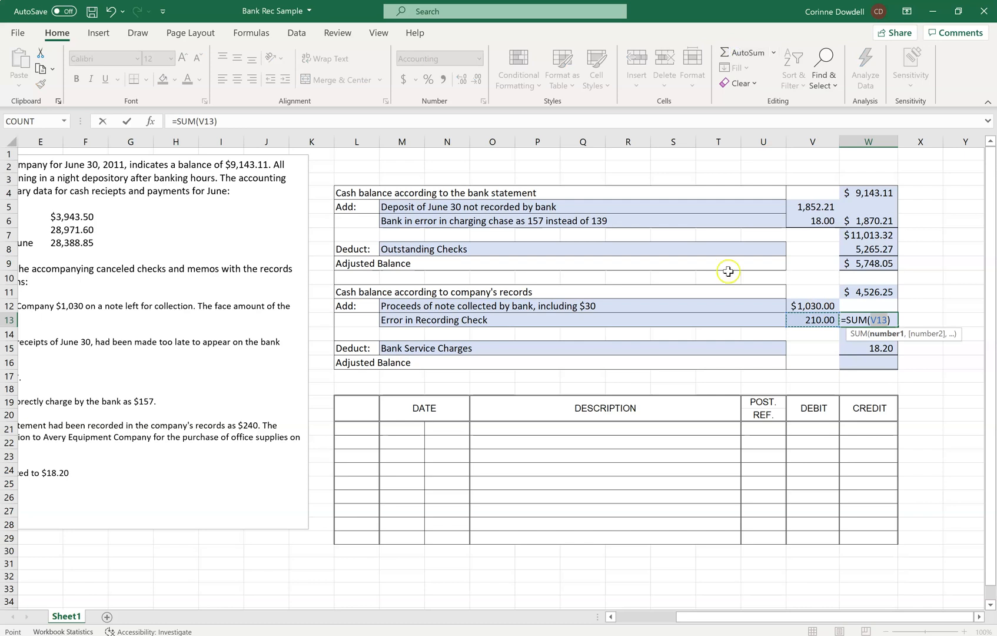
left_click_drag(817, 306, 817, 314)
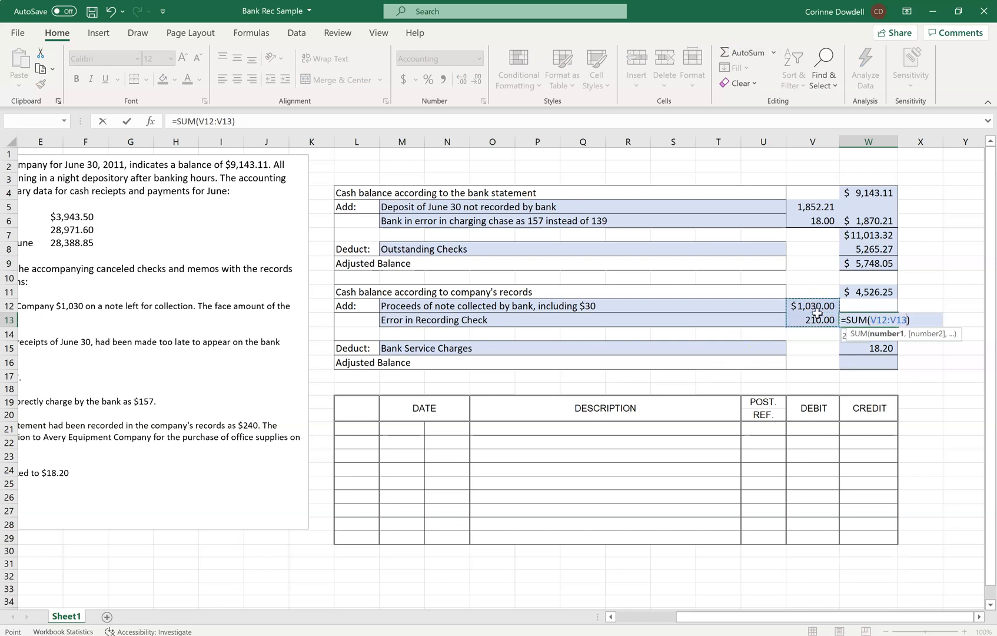
key("Return")
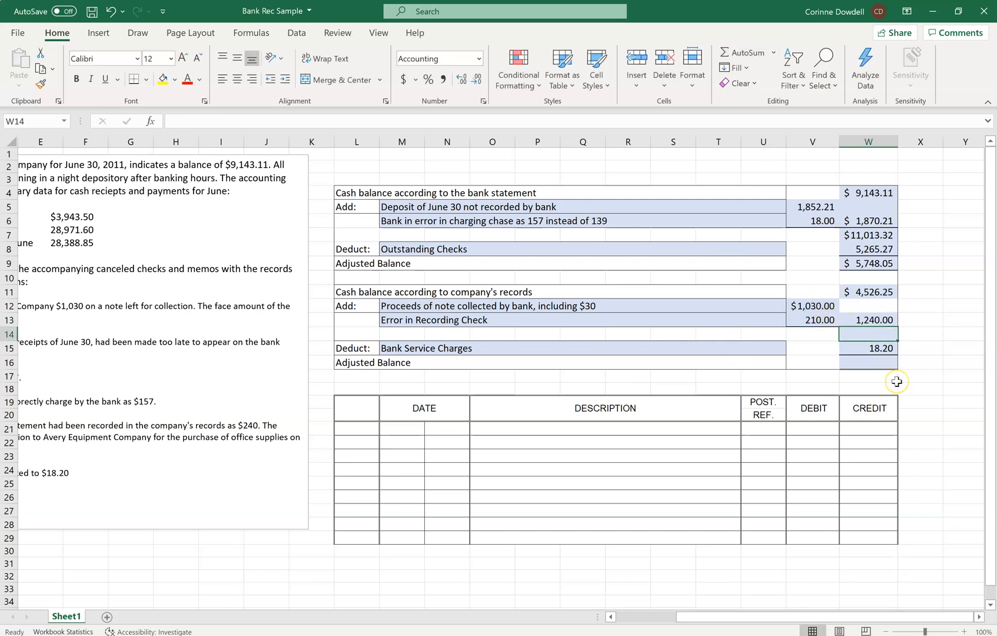
Add the company's cash balance and its total additions in W14 with the formula =W11+W13.
type("=")
left_click(863, 294)
type("+")
left_click(873, 320)
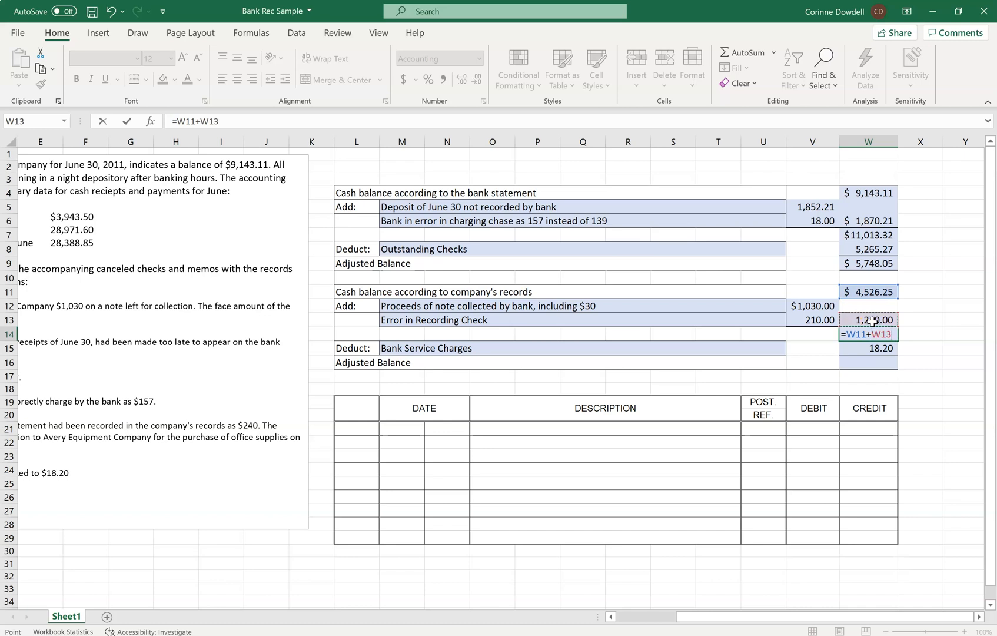
key("Return")
Calculate the company's adjusted balance in W16 by subtracting the service charges with the formula =W14-W15.
left_click(861, 361)
type("-")
key("BackSpace")
type("=")
left_click(864, 335)
type("-")
left_click(865, 344)
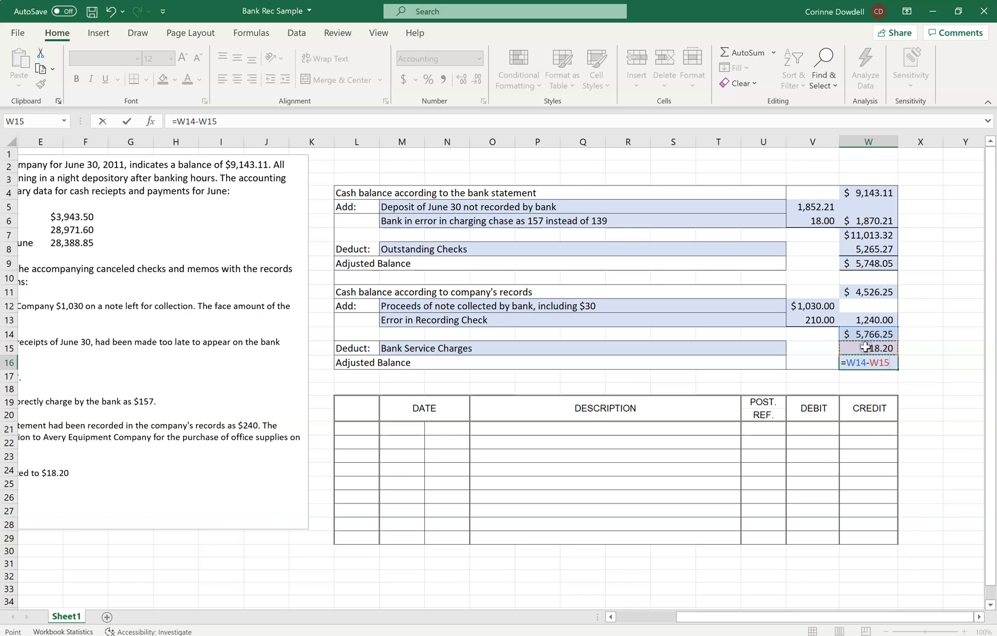
key("Return")
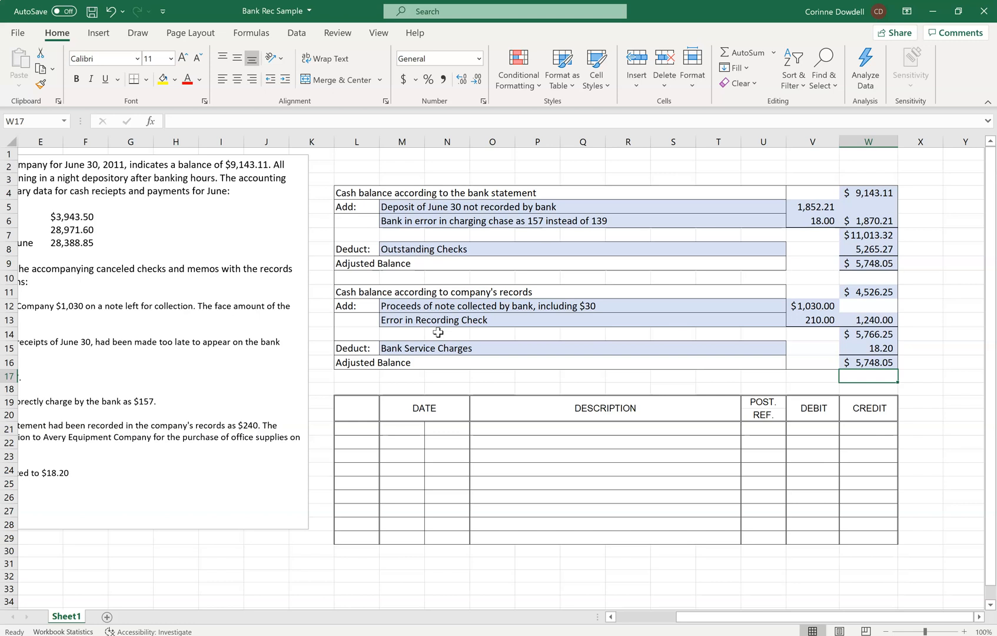
Try to enter the whole date June 30 in M21, the first date cell of the journal.
left_click(406, 424)
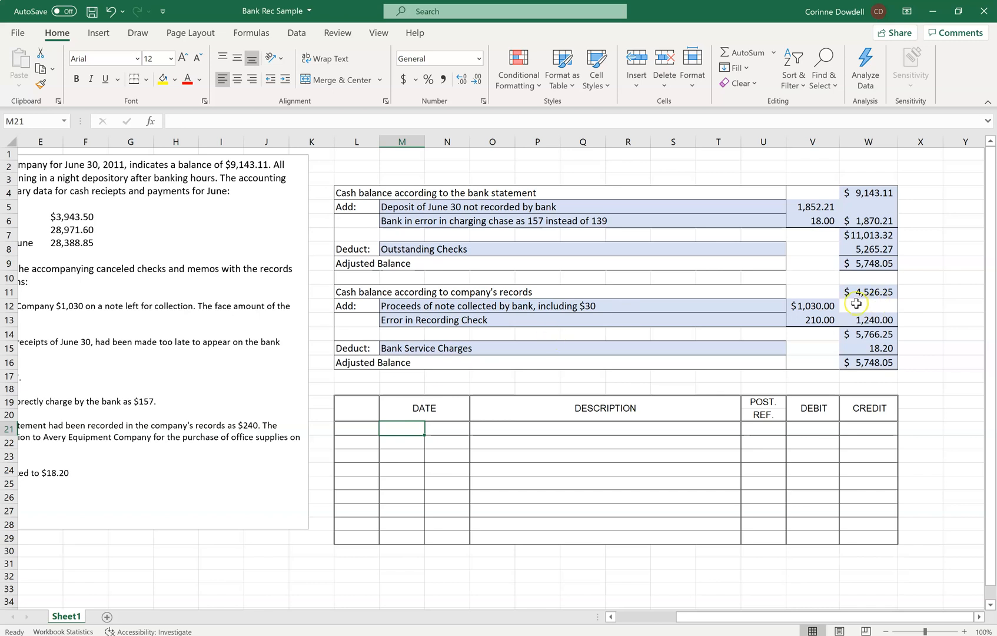
left_click(812, 306)
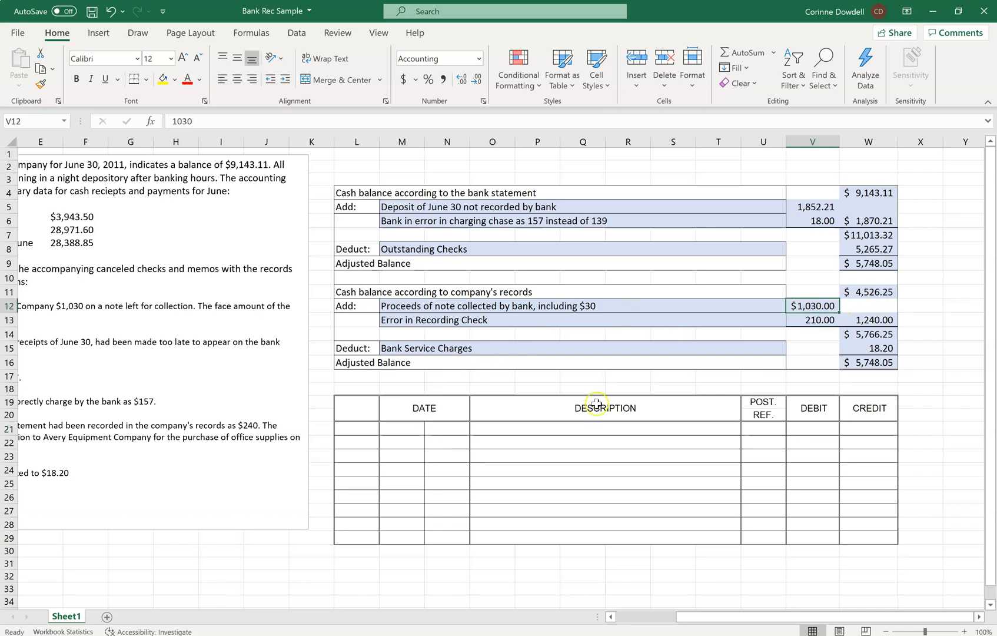
left_click(418, 428)
type("June ")
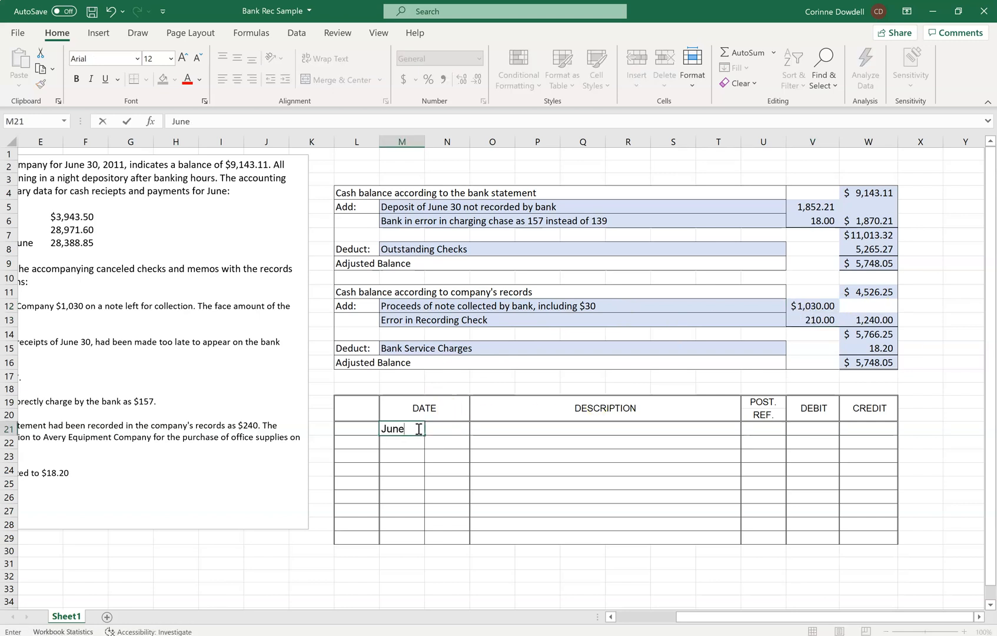
type("30")
key("Tab")
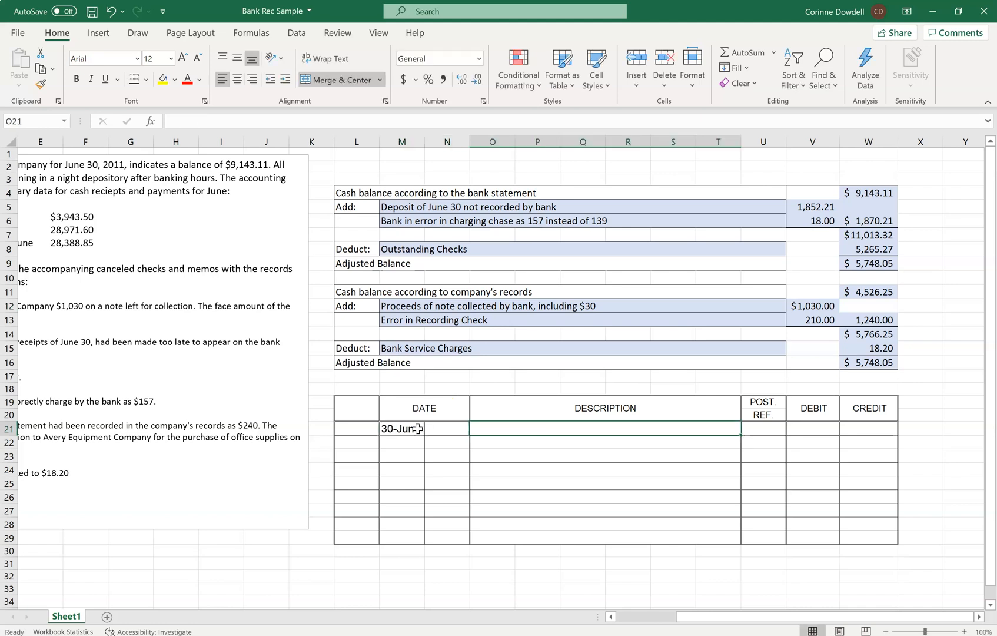
Date the first journal line by entering the month June in M21 and the day 30 in N21.
left_click(417, 428)
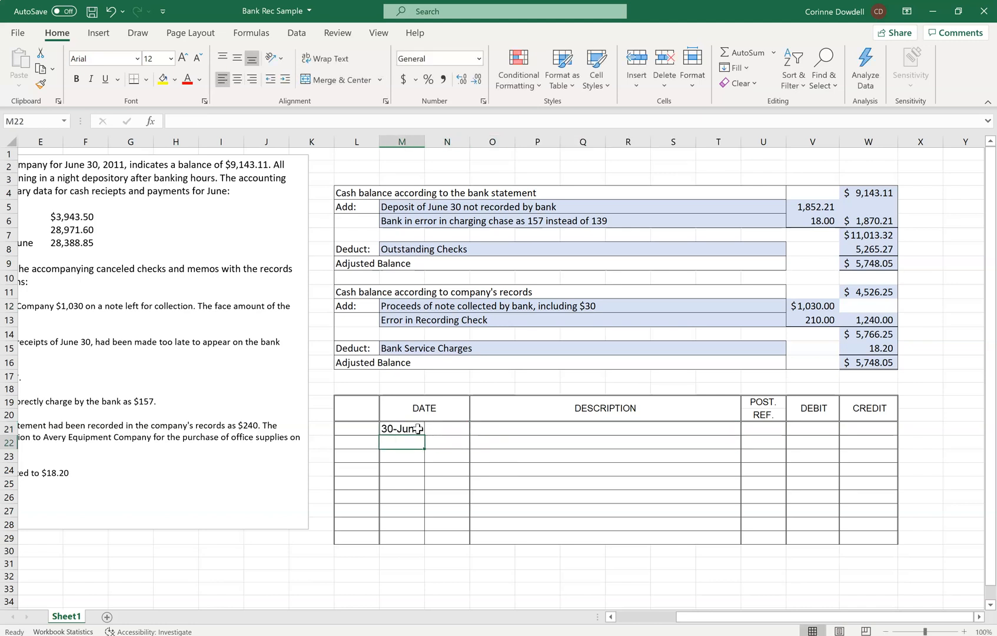
type("June")
key("Tab")
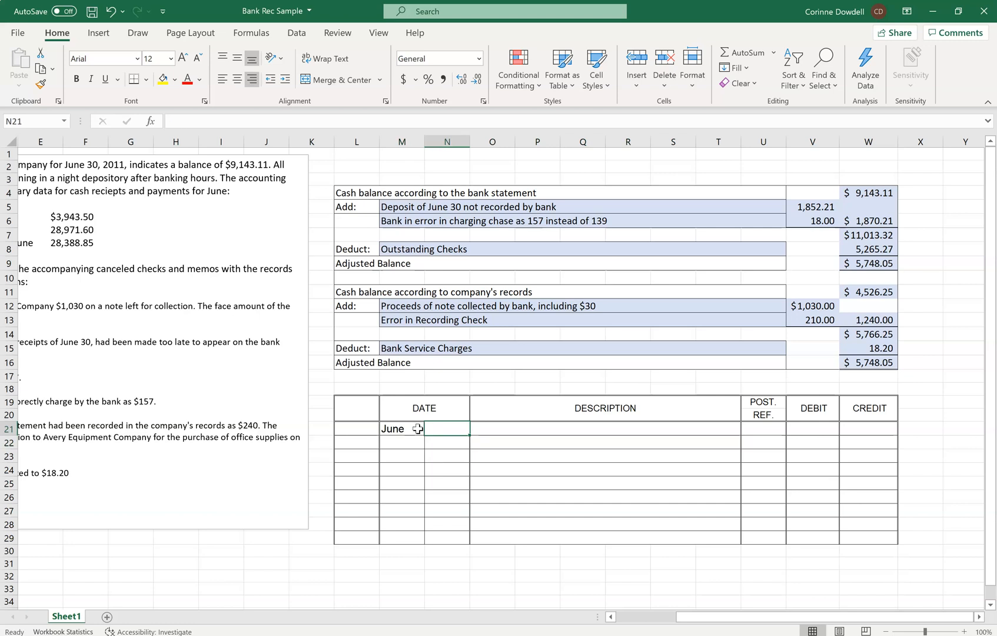
type("30")
key("Tab")
Record Cash as the account in O21 with a debit of 1,240 in V21.
type("Cash")
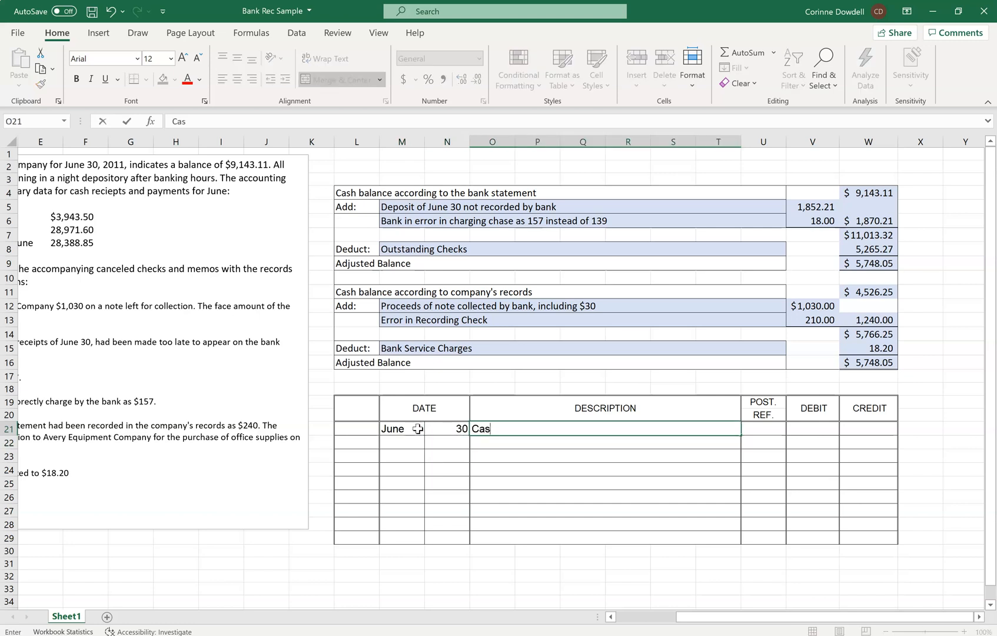
key("Tab")
key("Tab")
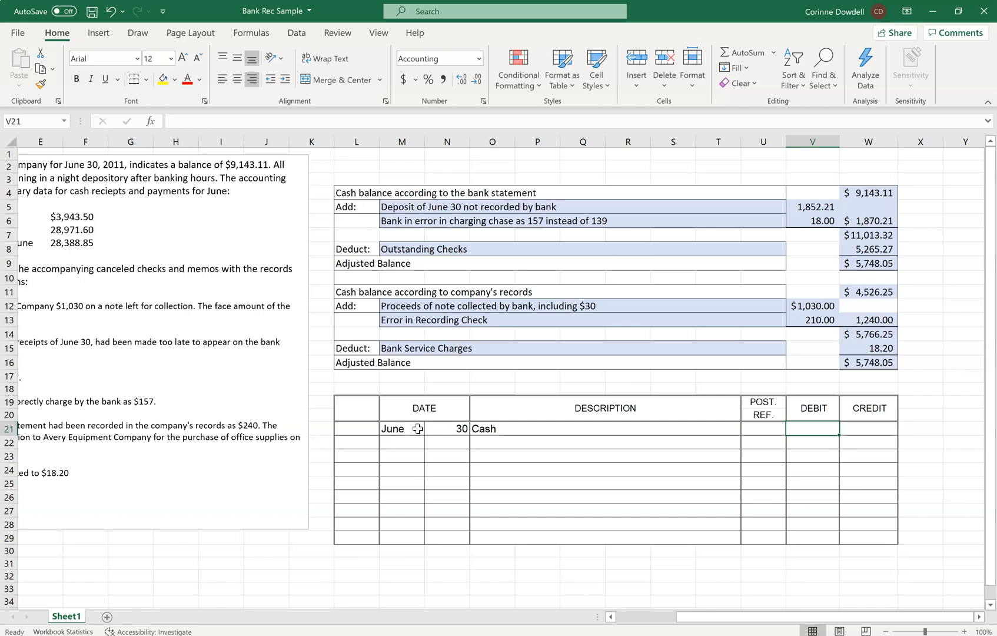
type("1,240")
key("Return")
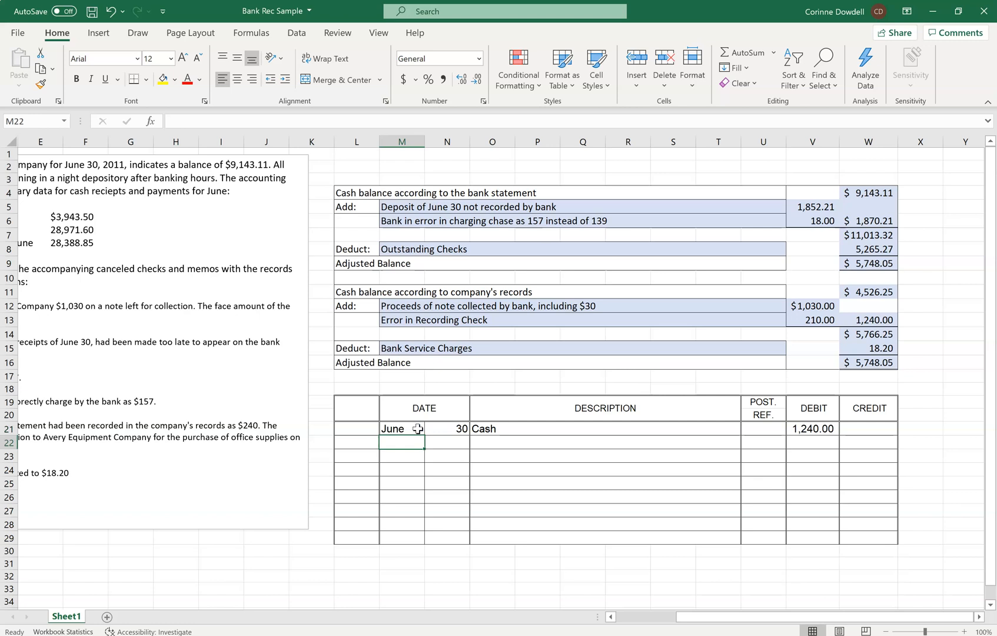
Record Notes Receivable as an indented account in O22 with a credit of 1000 in W22.
key("Tab")
key("Tab")
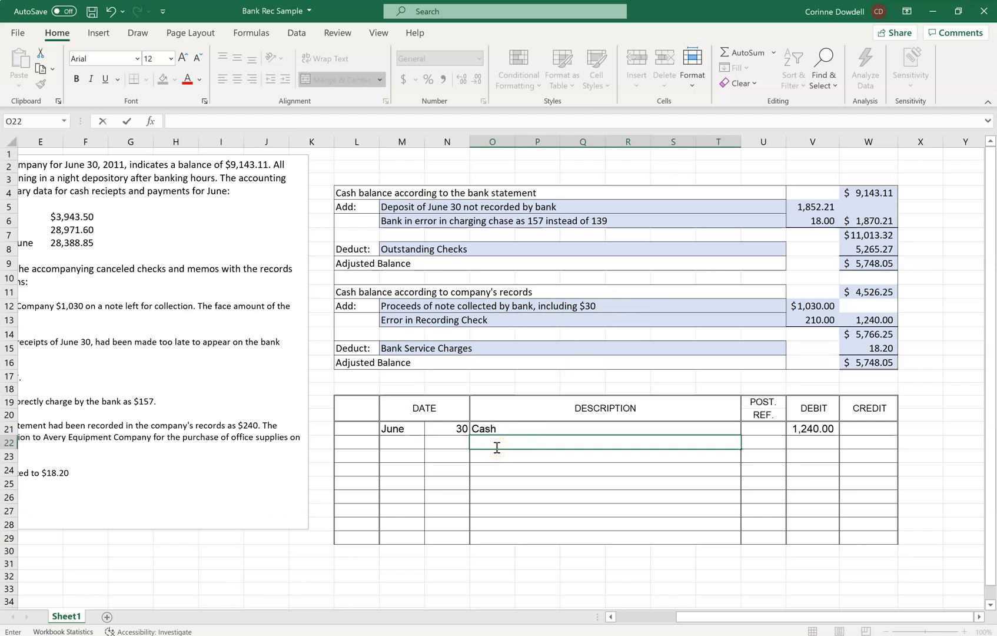
type("Notes Receivable")
key("Tab")
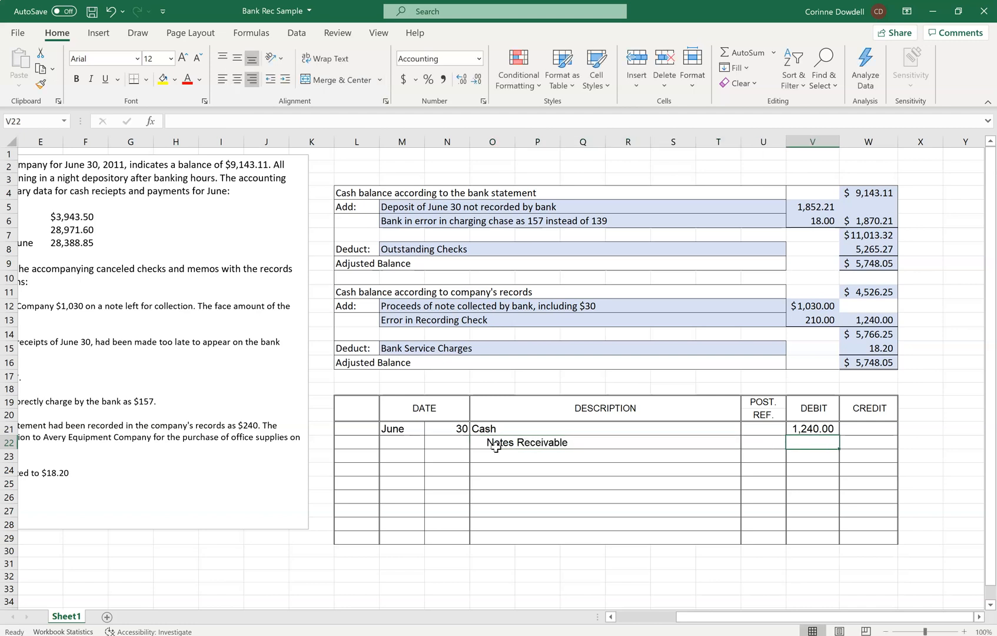
key("Tab")
key("Tab")
type("1000")
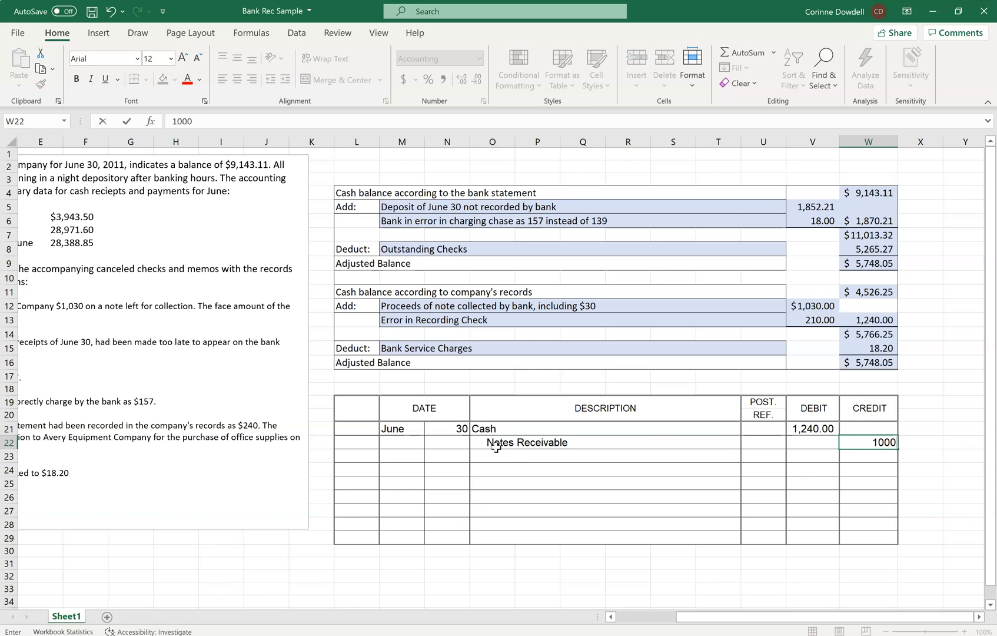
key("Return")
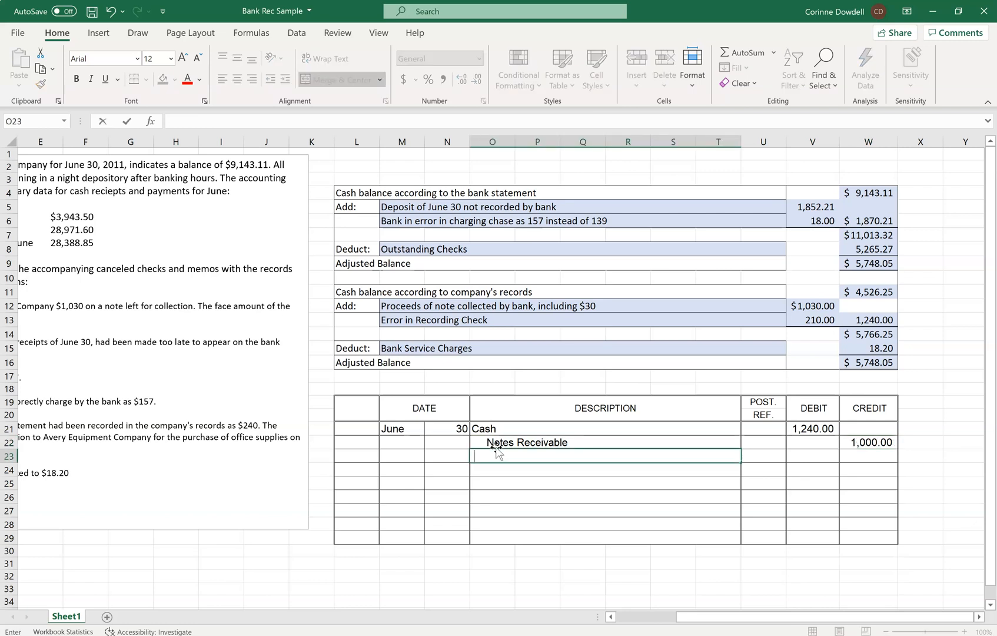
Record Interest Revenue as an indented account in O23 with a credit of 30 in W23.
type("Interst")
key("BackSpace")
key("BackSpace")
key("BackSpace")
type("est Revenue")
key("Tab")
key("Tab")
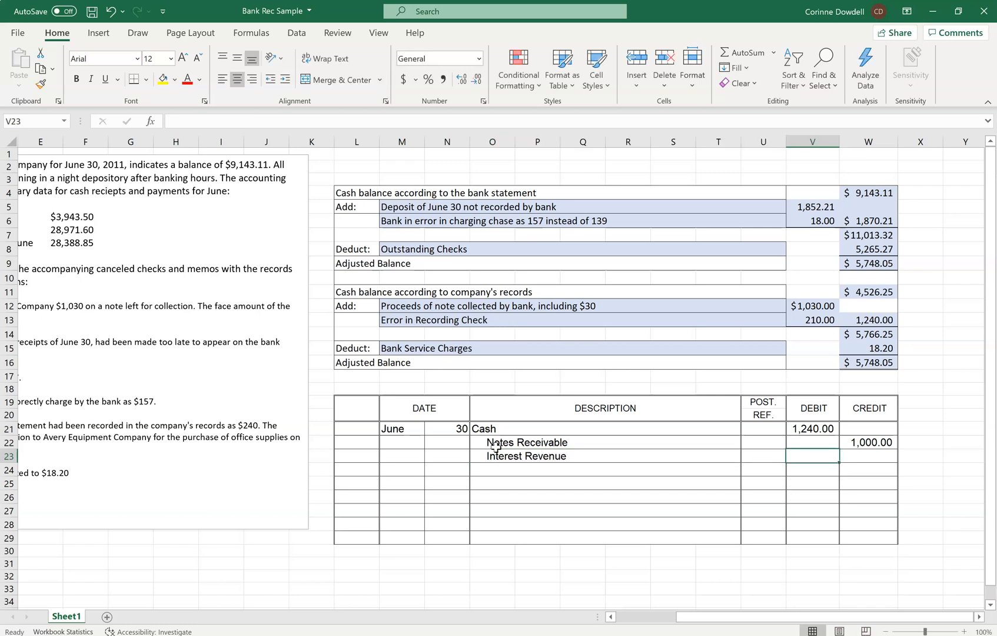
key("Tab")
type("30")
key("Return")
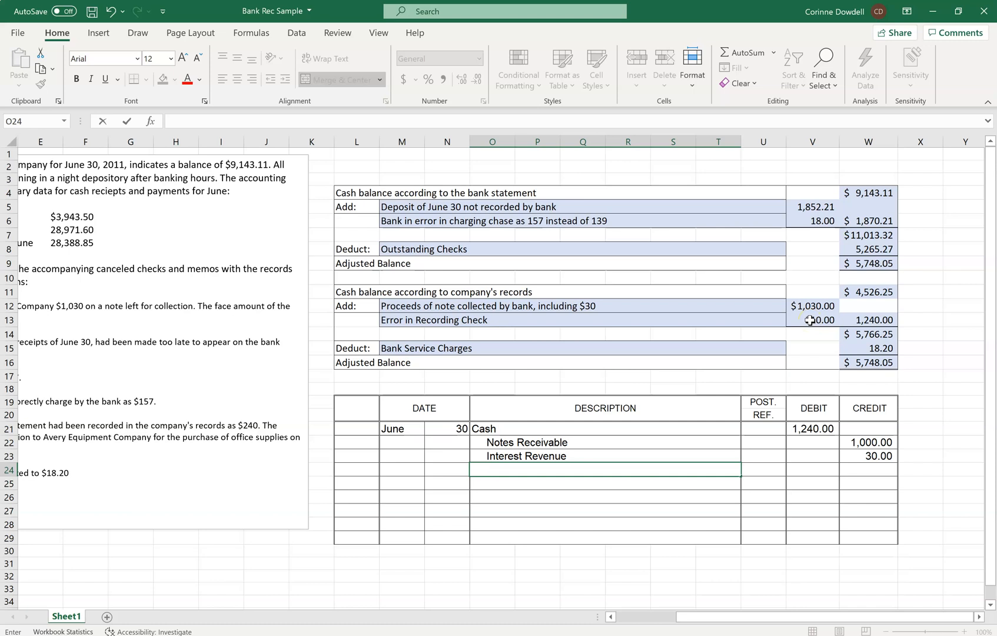
Record Accounts Payable - Avery Equipment Company as an indented account in O24 with a credit of 210 in W24.
type("Accounts Payable - ")
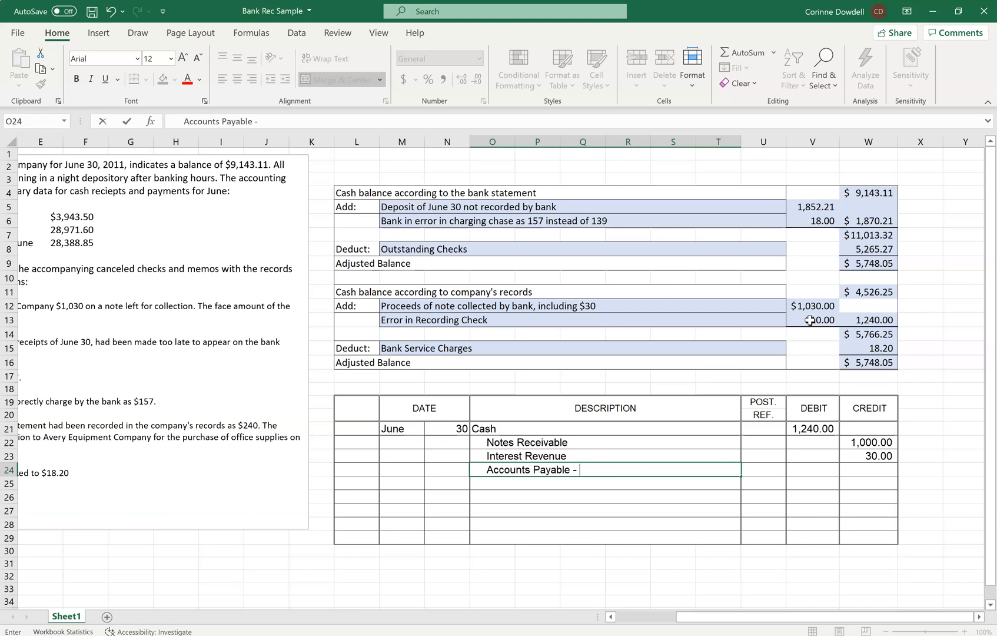
type("Avery Equipment Company")
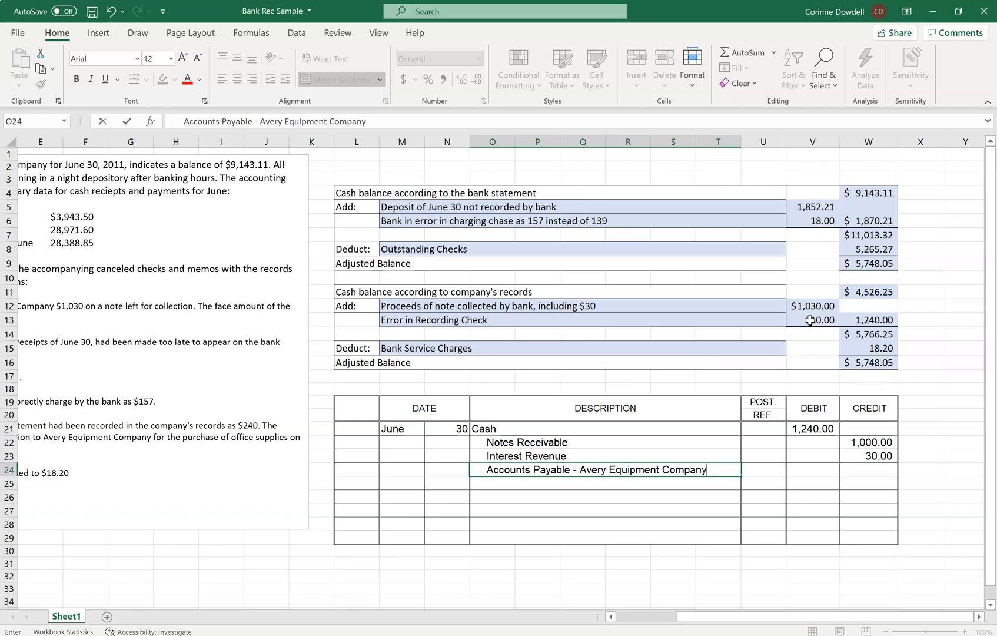
key("Tab")
key("Tab")
key("Tab")
type("210.00")
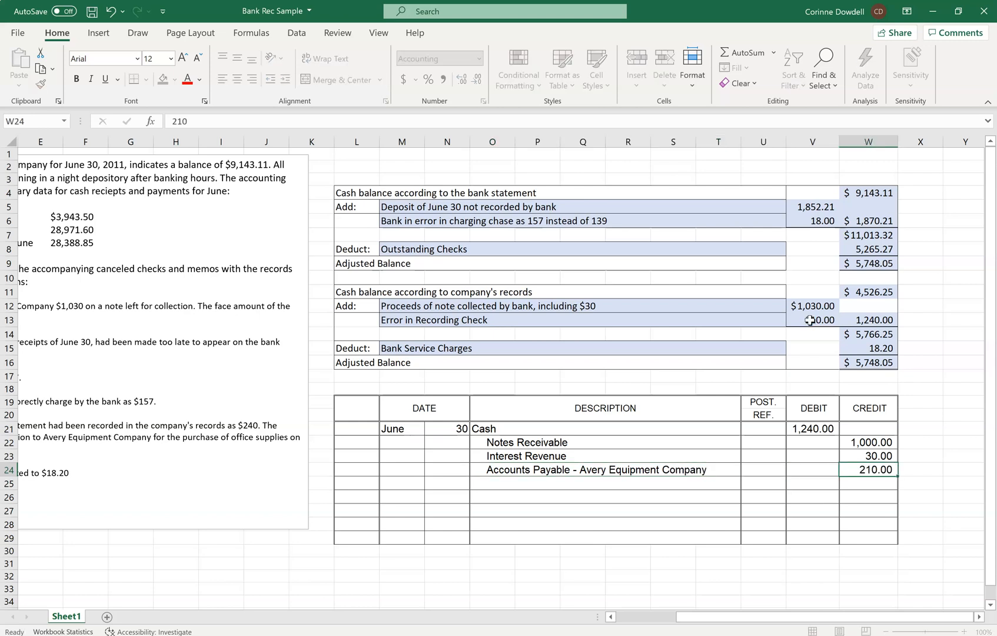
key("Return")
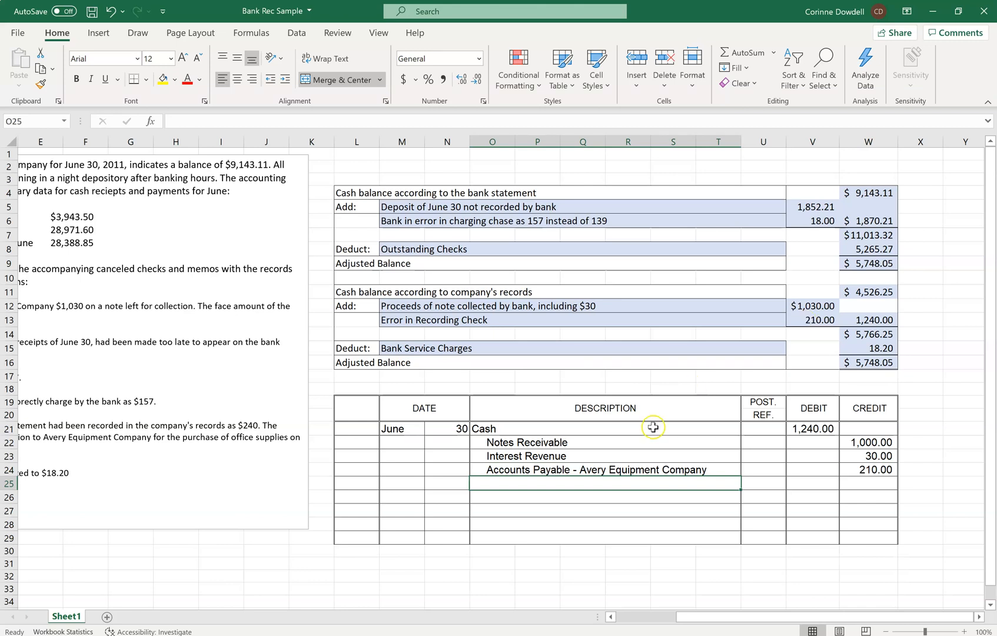
Date the second journal entry by entering the day 30 in N26, leaving row 25 blank as a separator.
left_click(458, 352)
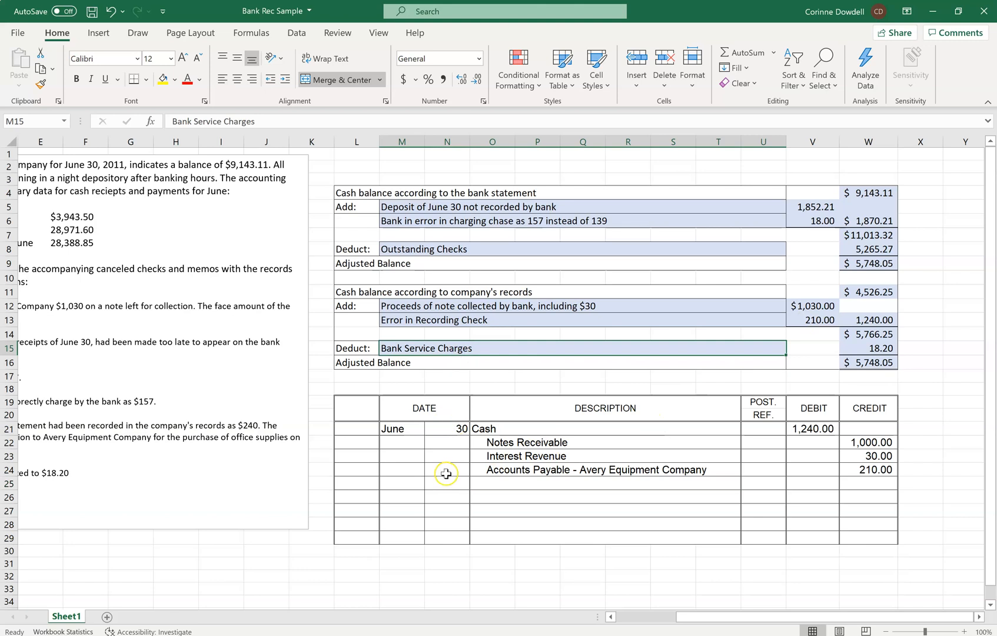
left_click(450, 495)
type("30")
key("Tab")
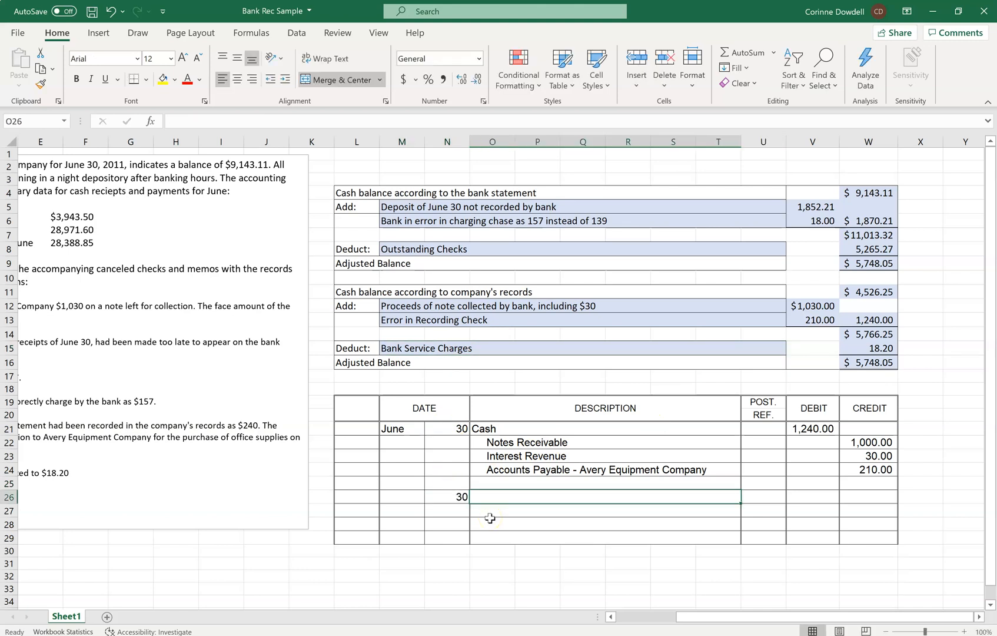
Record Miscellaneous Expense as the account in O26 with a debit of 18.20 in V26.
type("Miscelle")
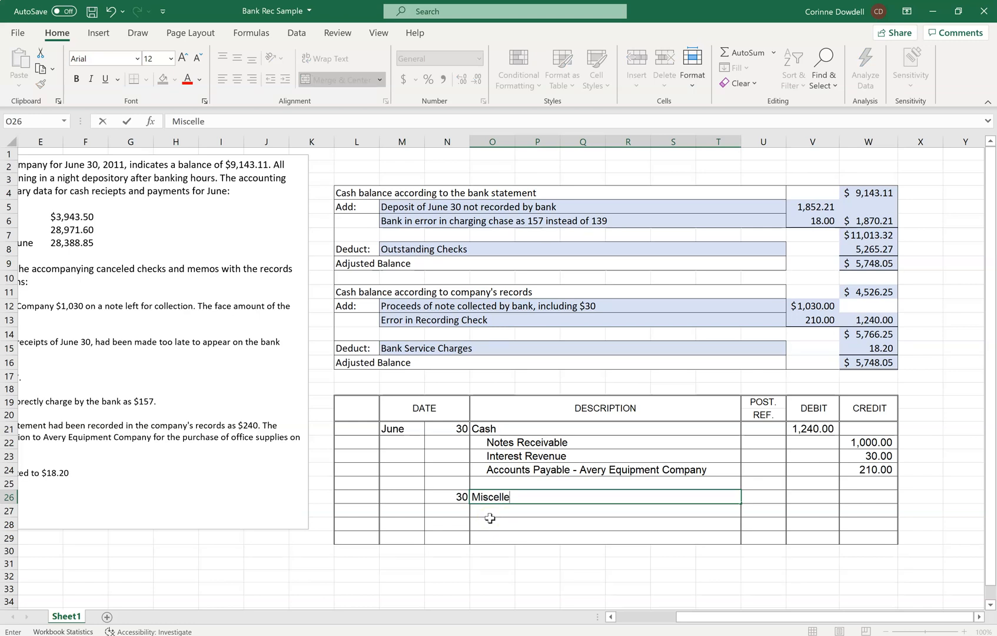
key("BackSpace")
type("aneous Ex pense")
key("Tab")
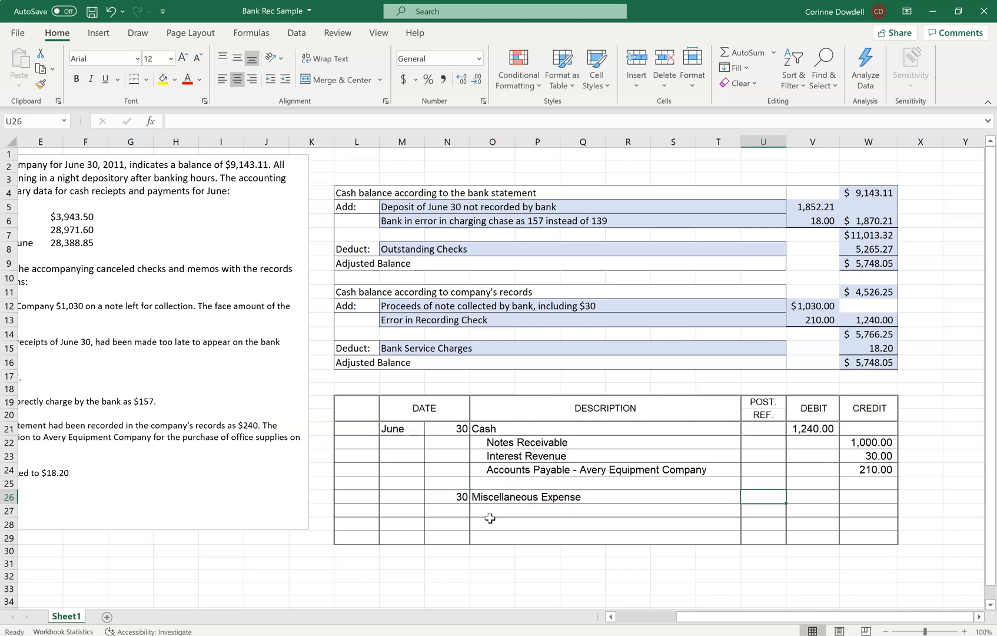
key("Tab")
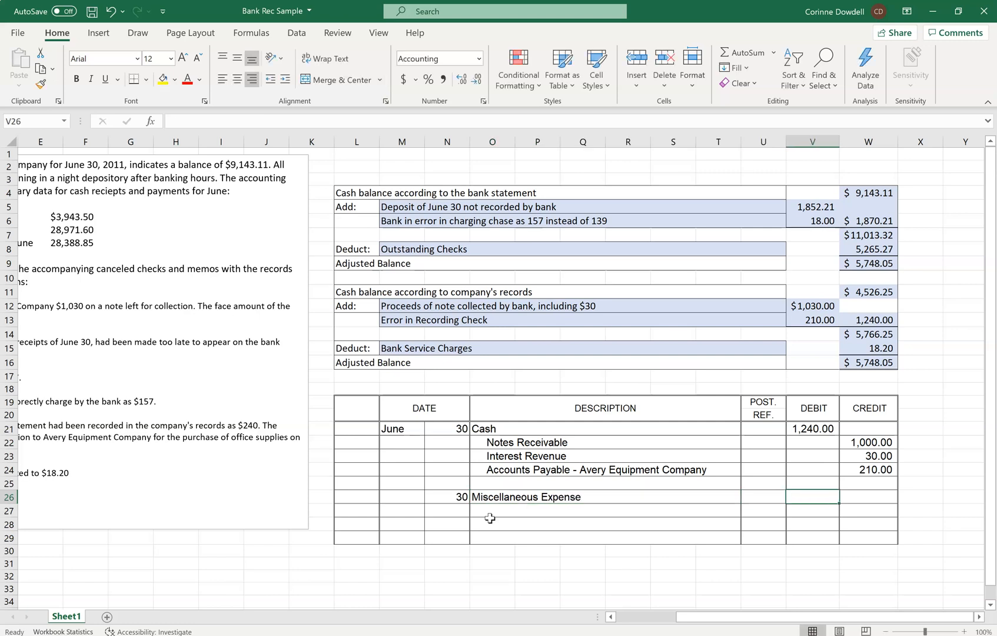
type("18.20")
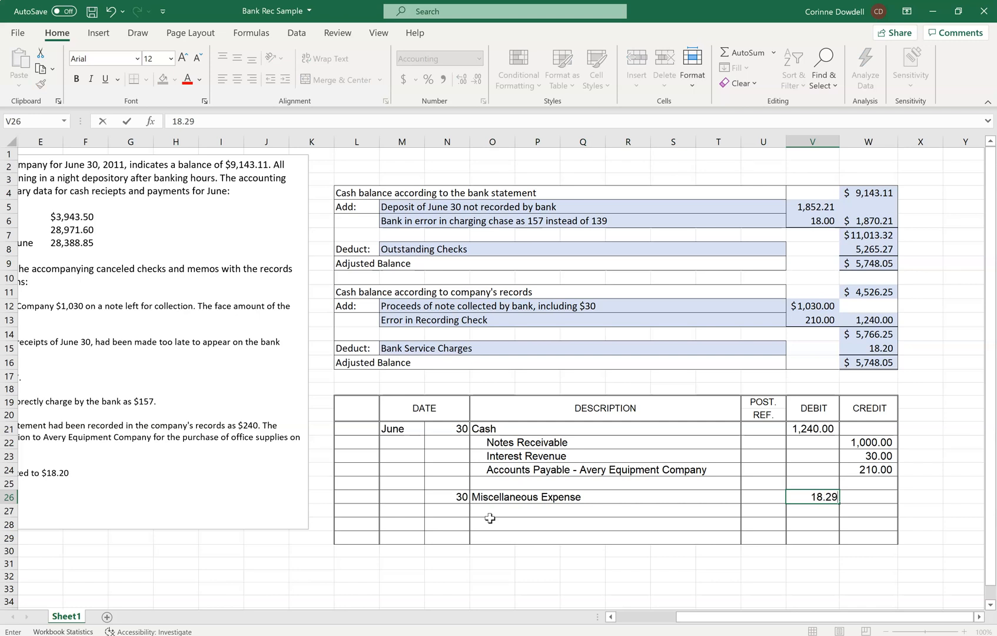
Record Cash as an indented account in O27 with a credit of 18.20 in W27.
left_click(490, 518)
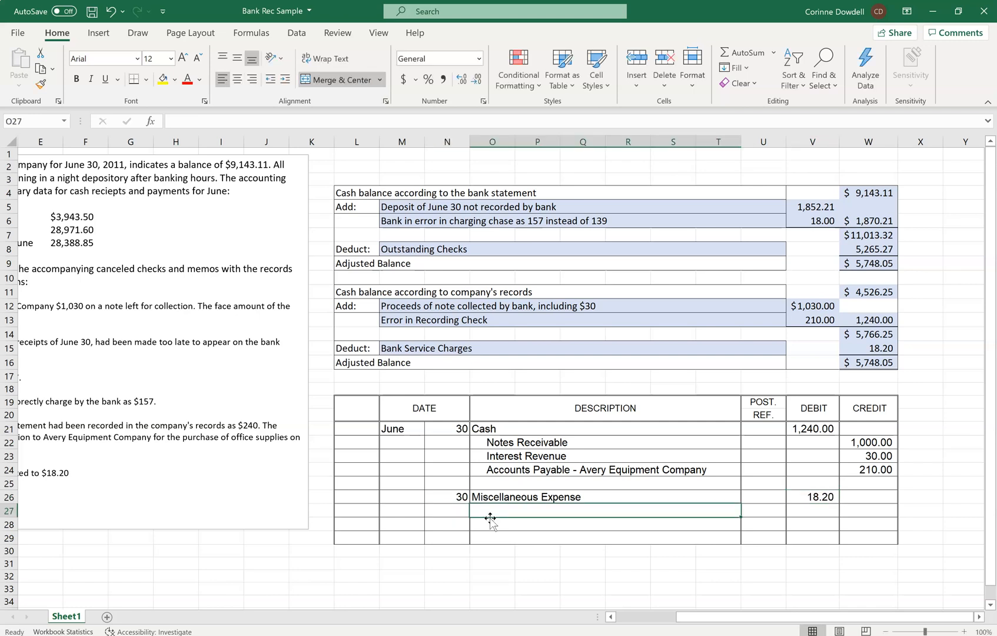
type("Cash")
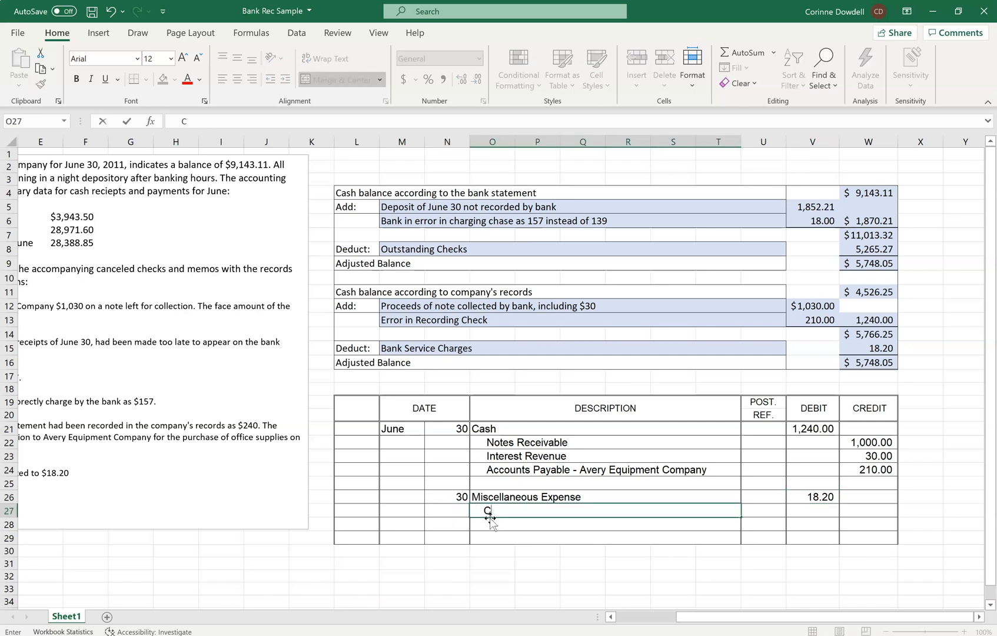
key("Tab")
key("Tab")
key("Tab")
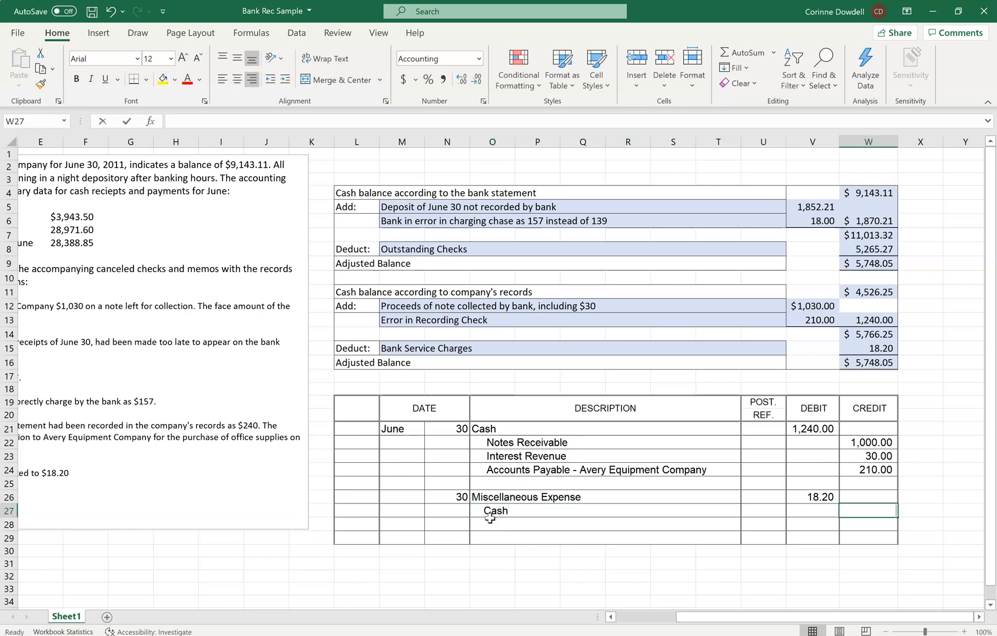
type("18.20")
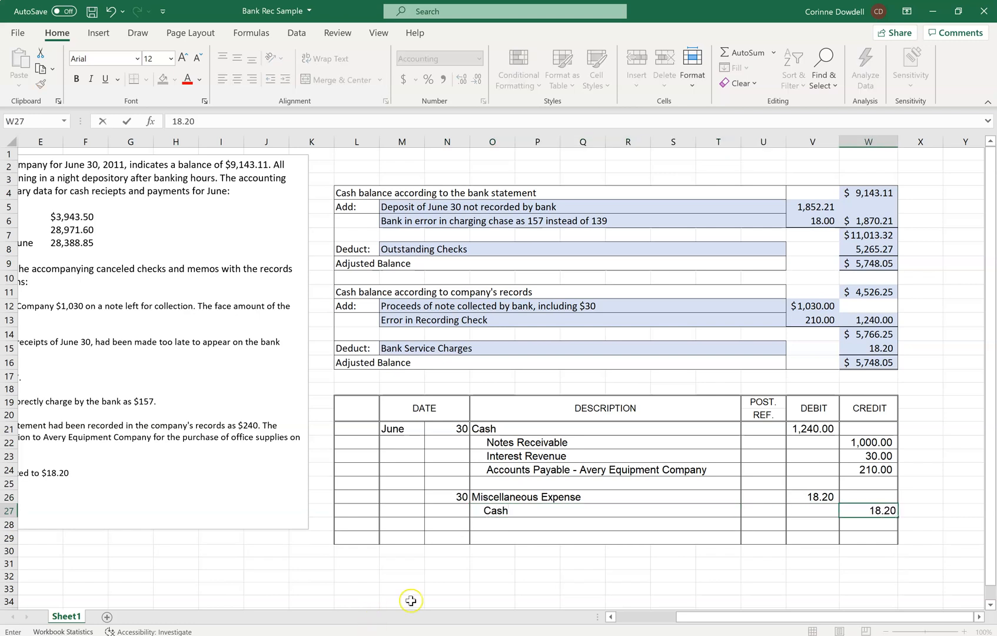
left_click(445, 577)
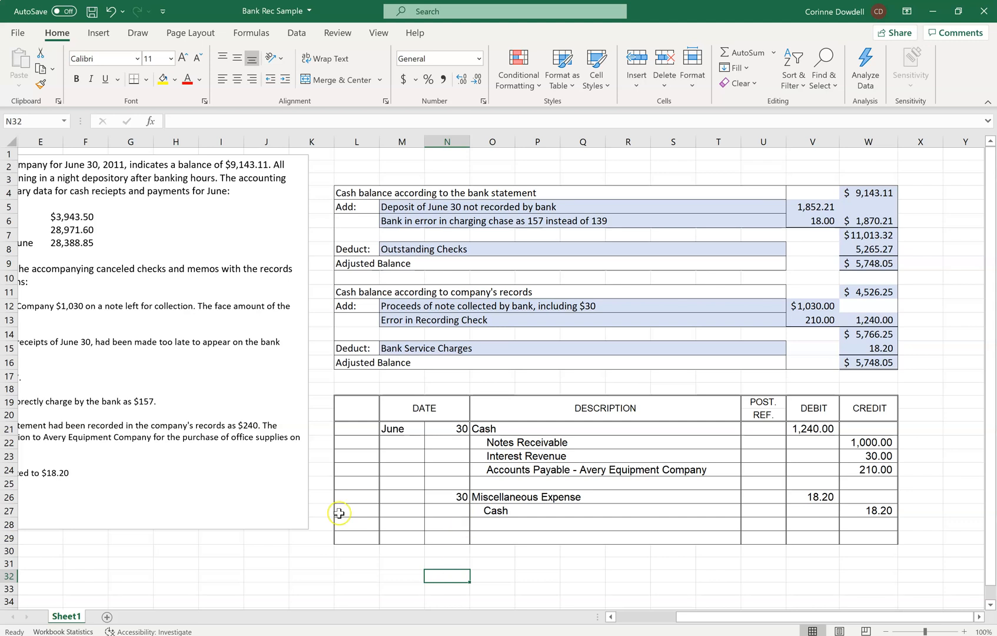
scroll(340, 513, "left", 1)
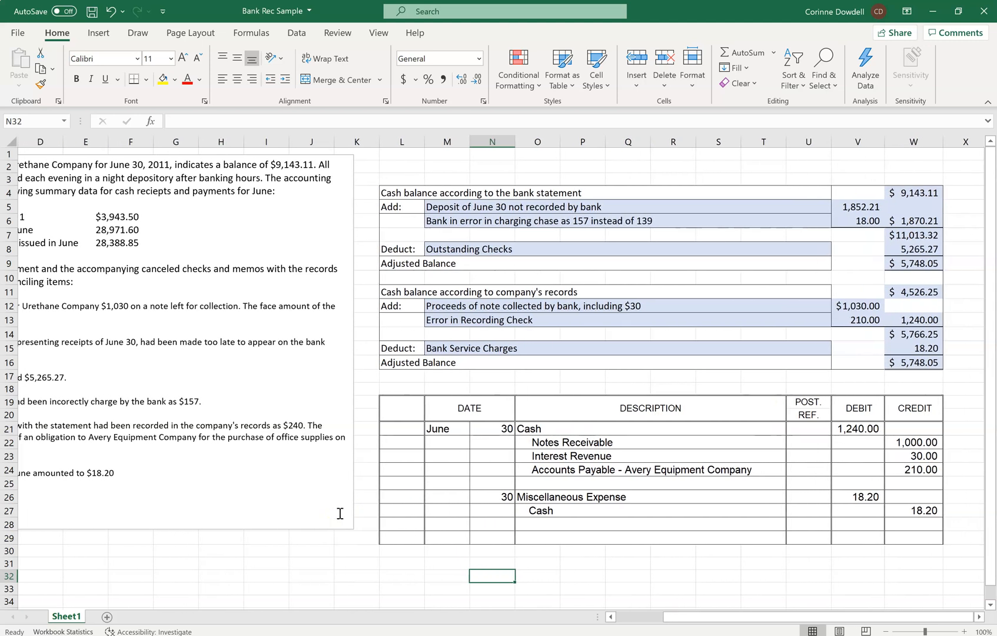